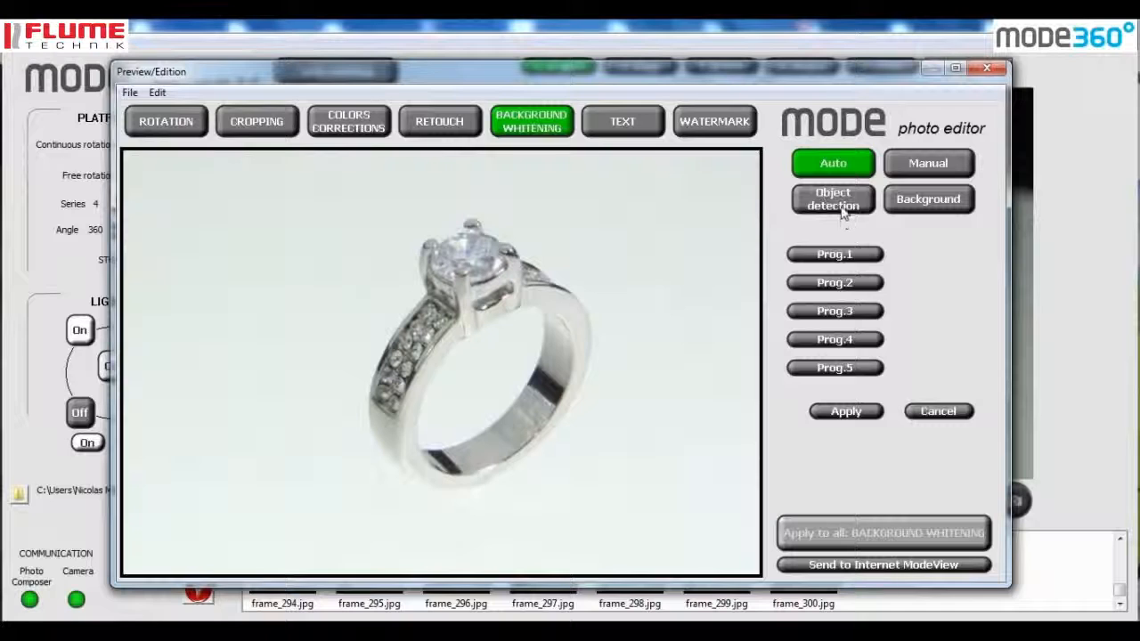
# - Remove the background around and inside the silver ring using object detection on the Blue channel, and close the photo editor
pyautogui.click(813, 308)
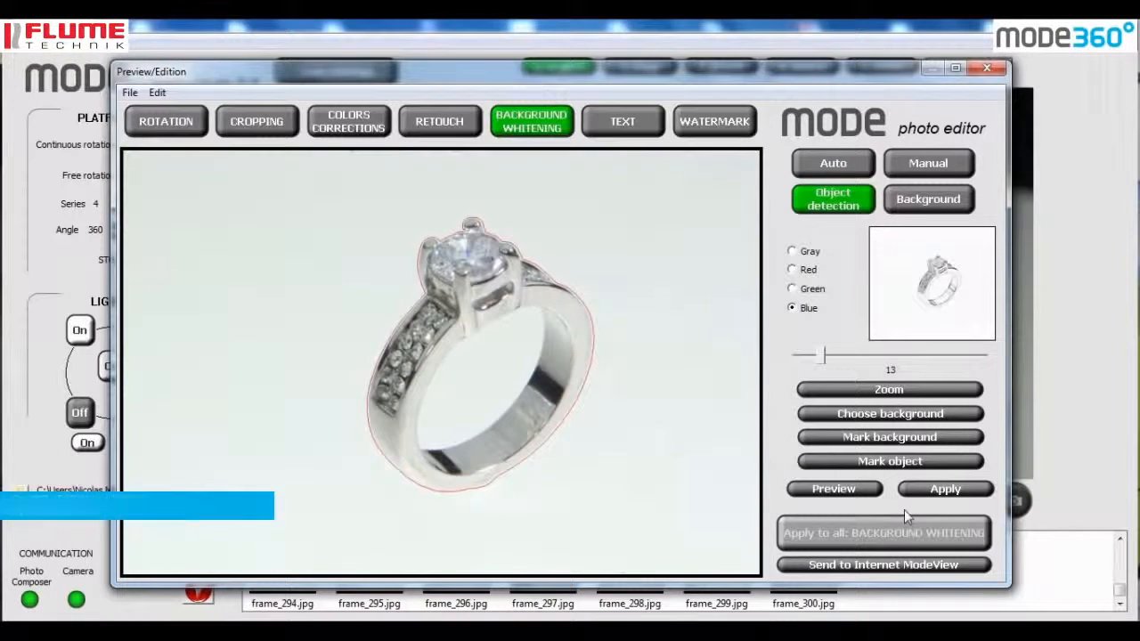
pyautogui.click(946, 490)
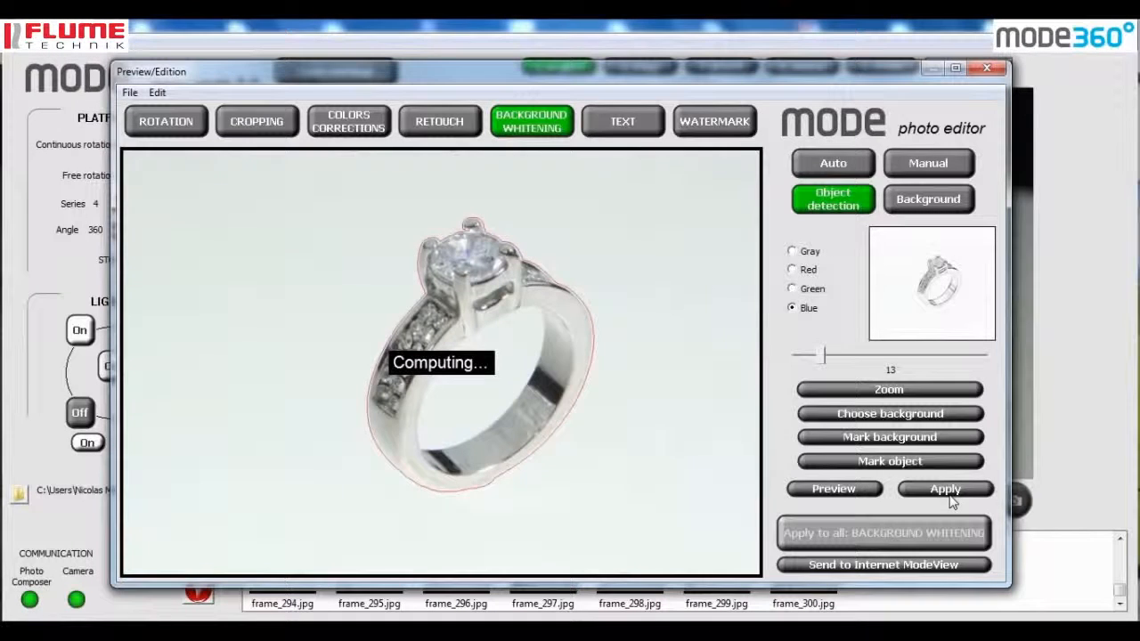
pyautogui.click(915, 416)
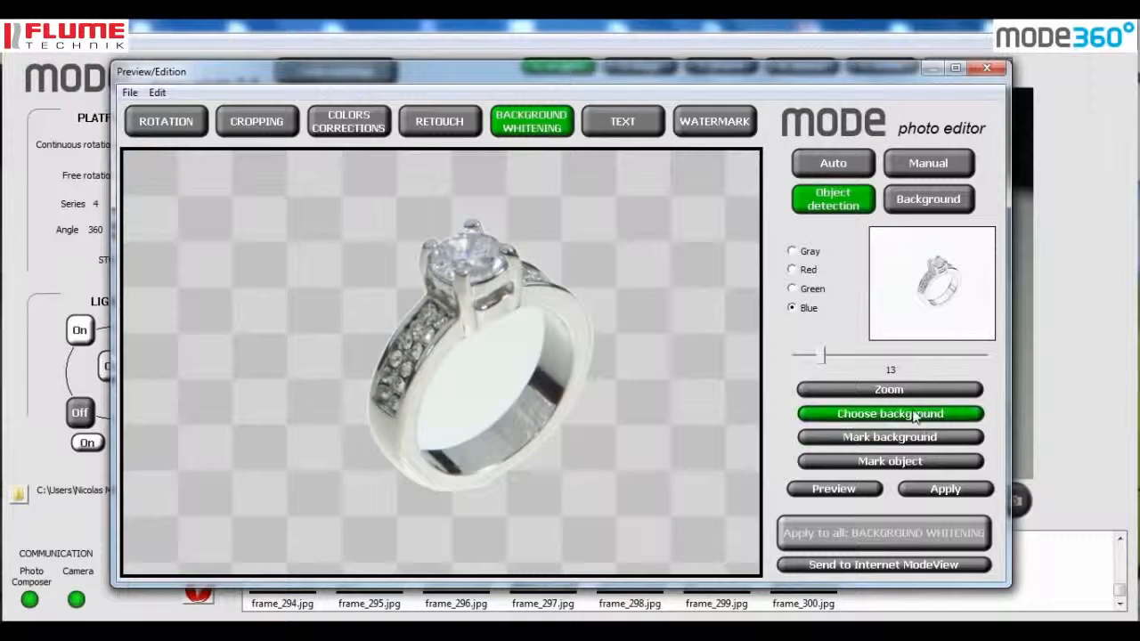
pyautogui.click(487, 389)
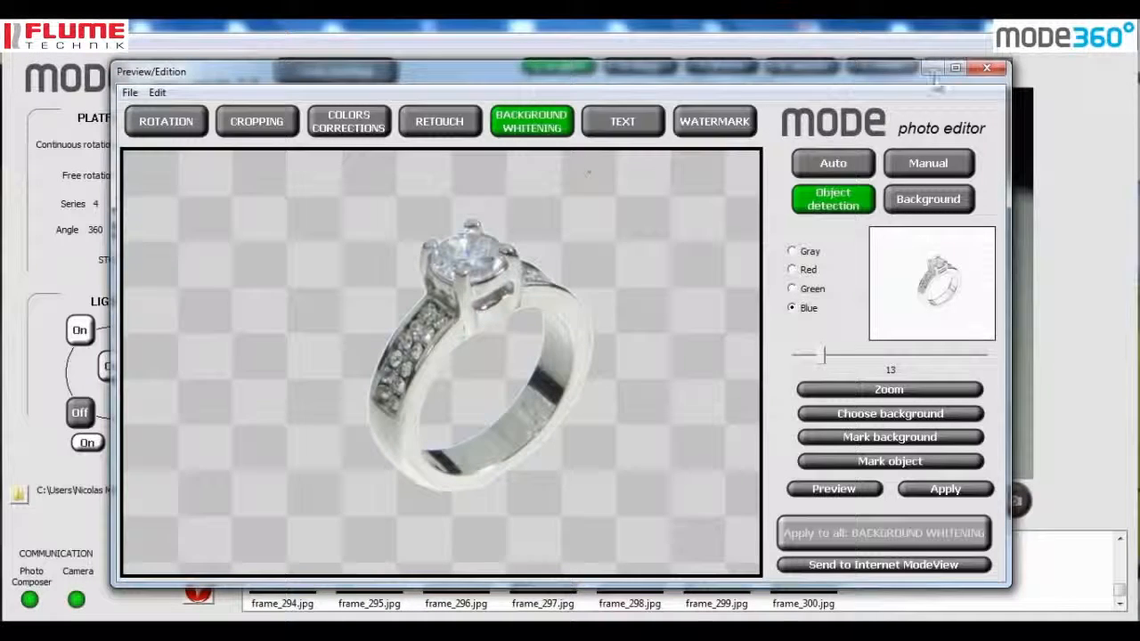
pyautogui.click(987, 67)
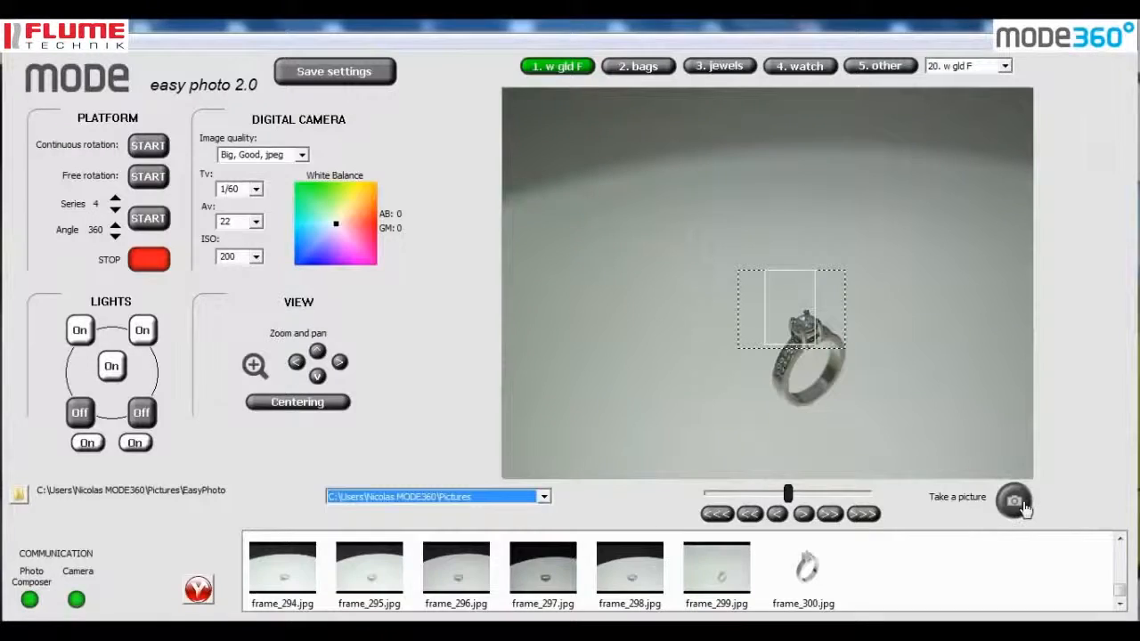
# - Take a new picture of the silver ring and crop the shot closely around the ring in the photo editor
pyautogui.click(1025, 506)
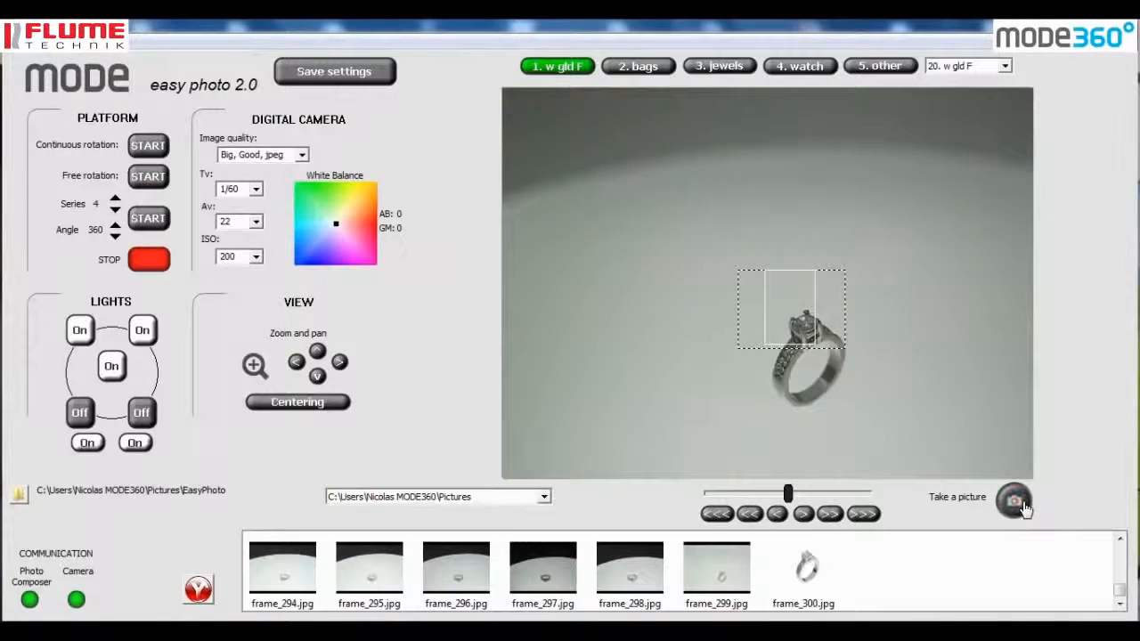
pyautogui.doubleClick(902, 597)
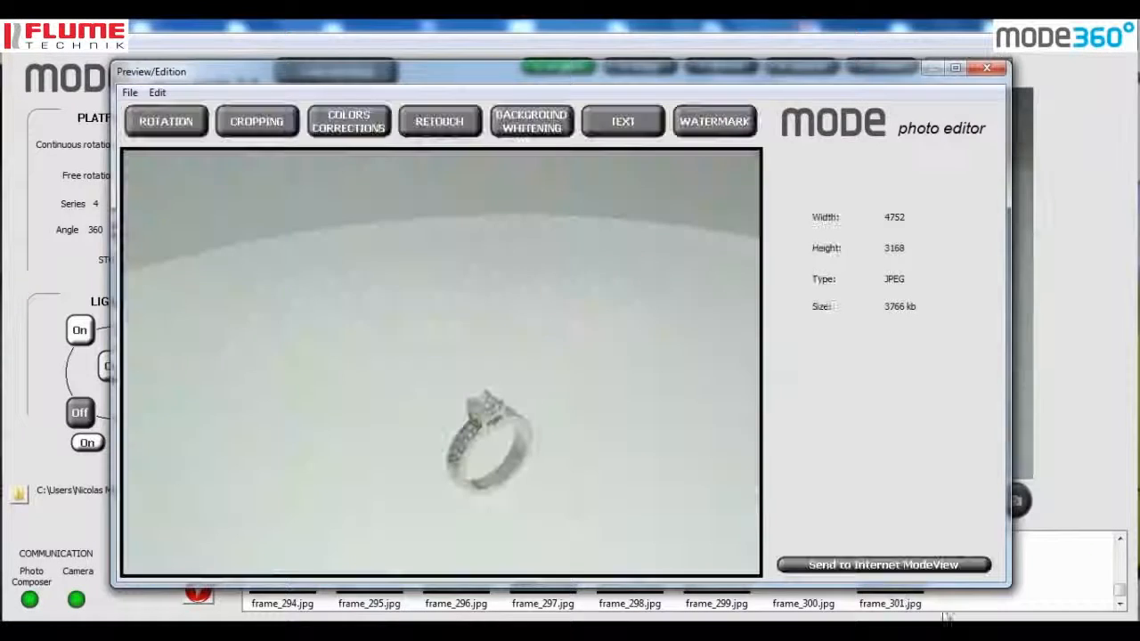
pyautogui.click(267, 122)
pyautogui.moveTo(439, 356); pyautogui.dragTo(486, 442)
pyautogui.click(890, 451)
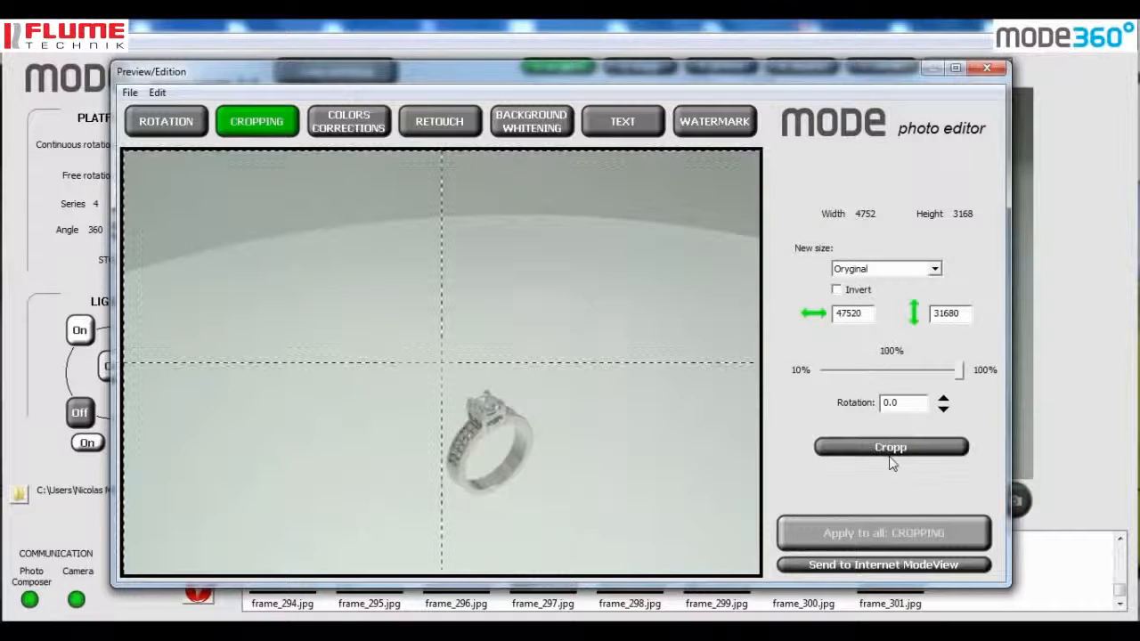
# - Slightly increase the cropped ring photo's contrast, saturation and blue, and apply the colour corrections
pyautogui.click(348, 121)
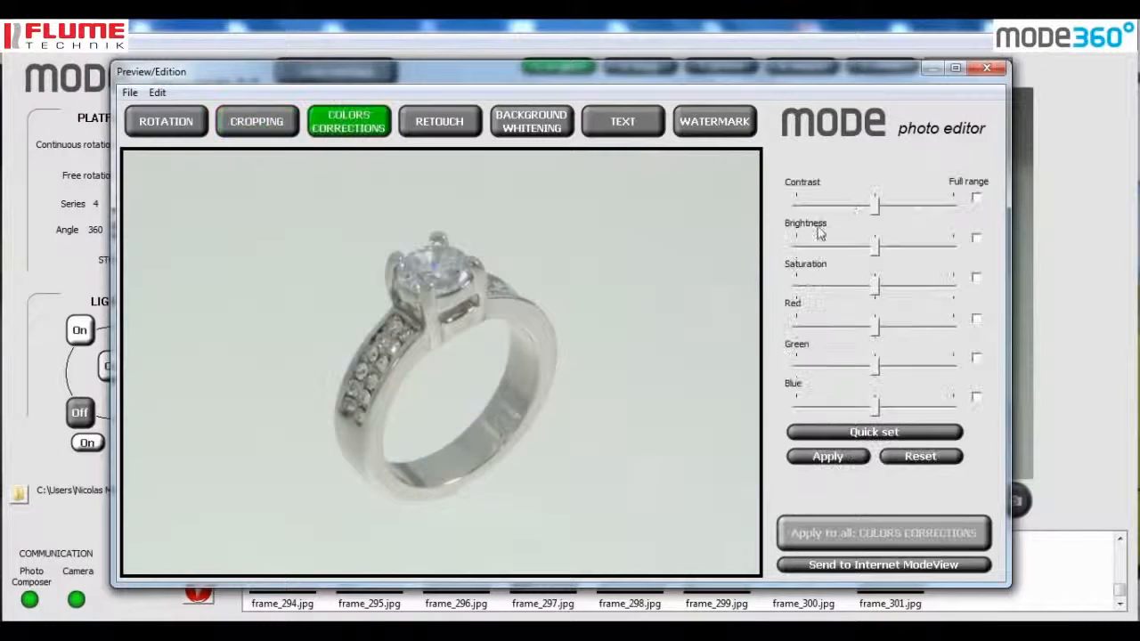
pyautogui.click(889, 214)
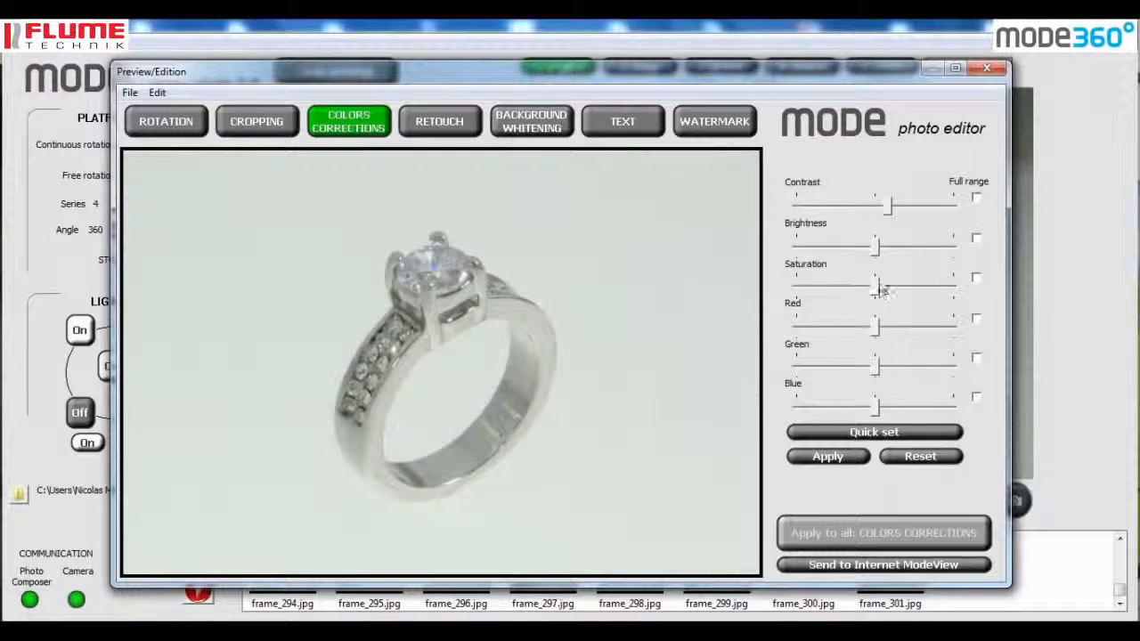
pyautogui.click(904, 298)
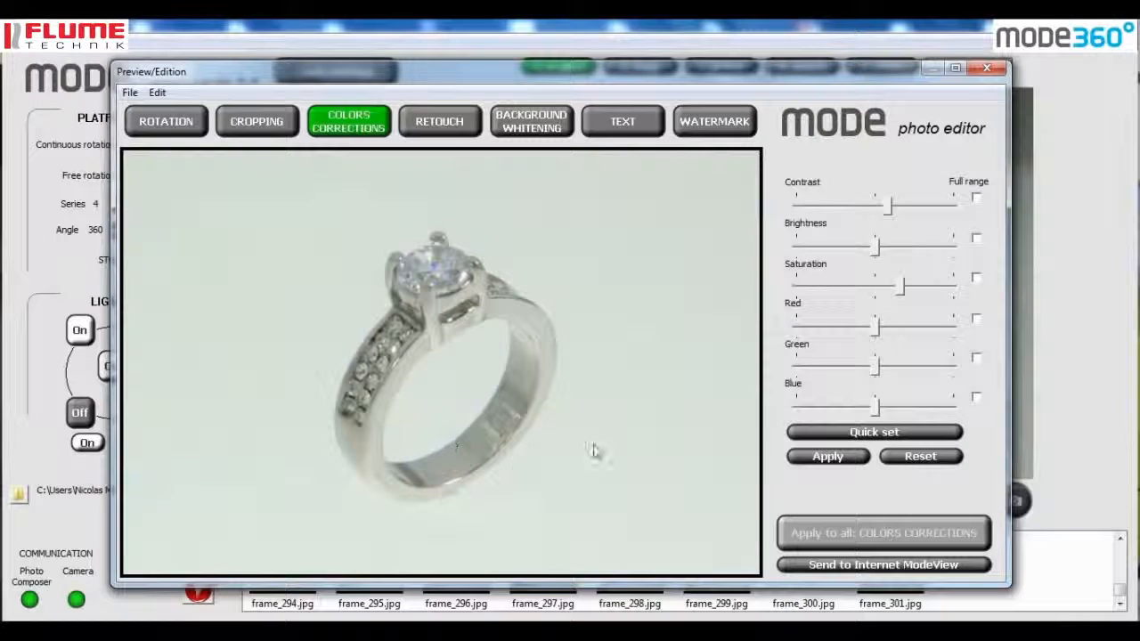
pyautogui.click(888, 415)
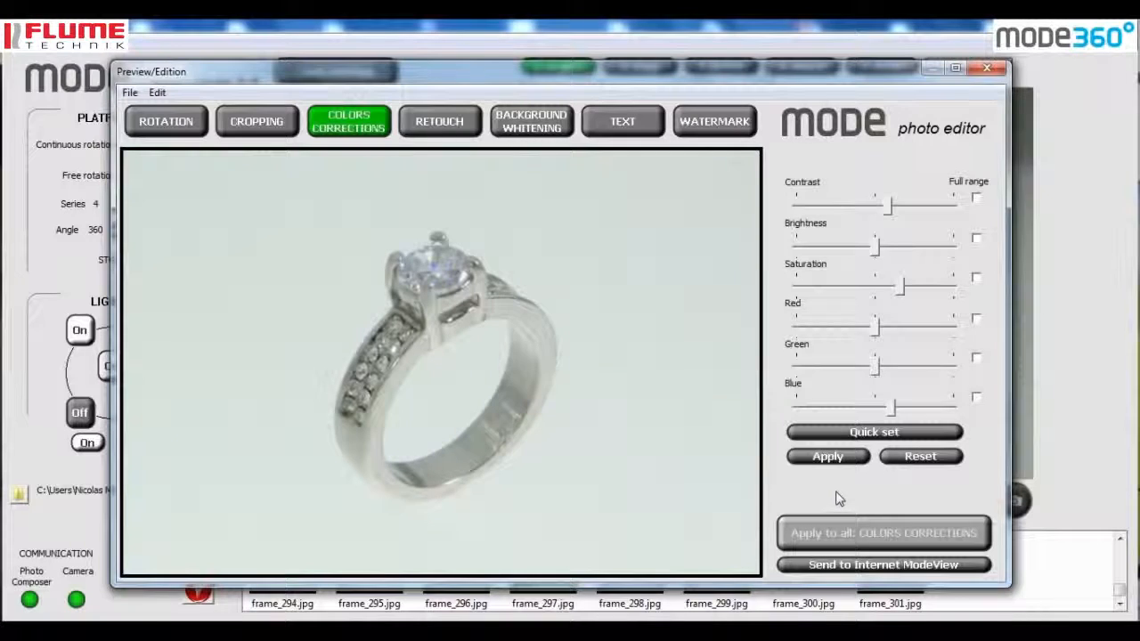
pyautogui.click(838, 461)
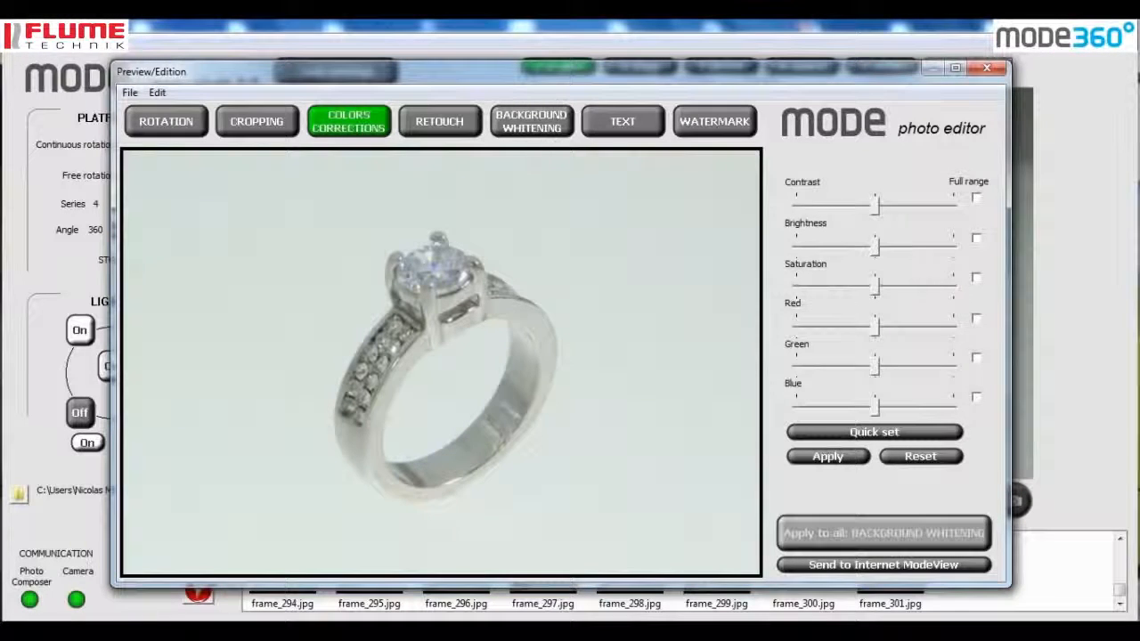
# - Remove the background inside the ring band and around the ring using object detection on the Blue channel
pyautogui.click(535, 132)
pyautogui.click(807, 198)
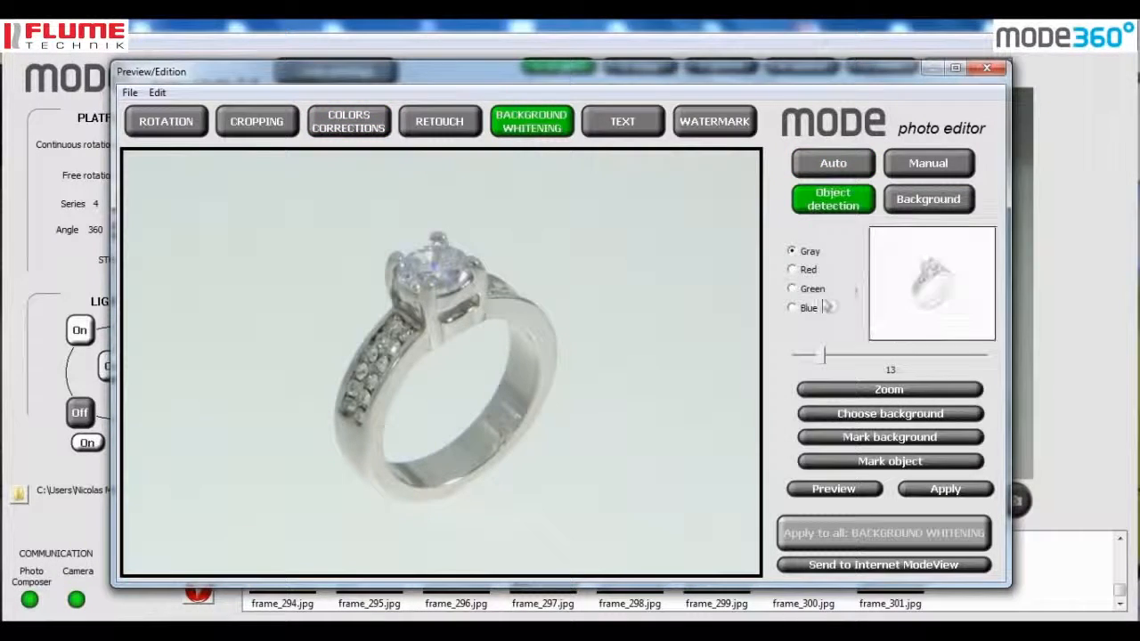
pyautogui.click(952, 490)
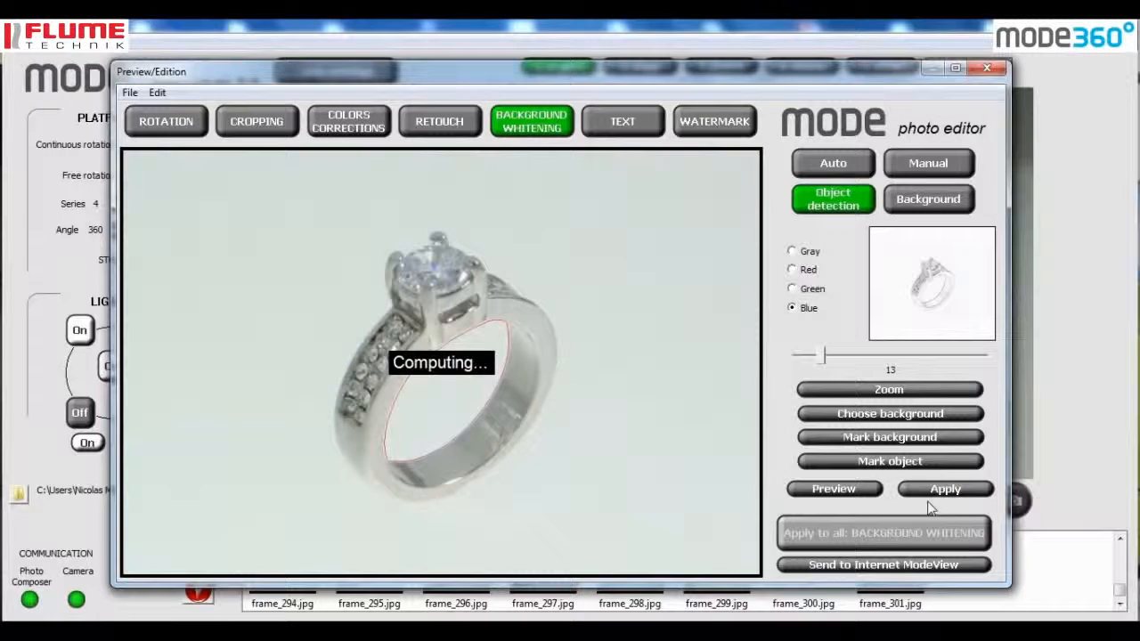
pyautogui.click(931, 413)
pyautogui.click(657, 441)
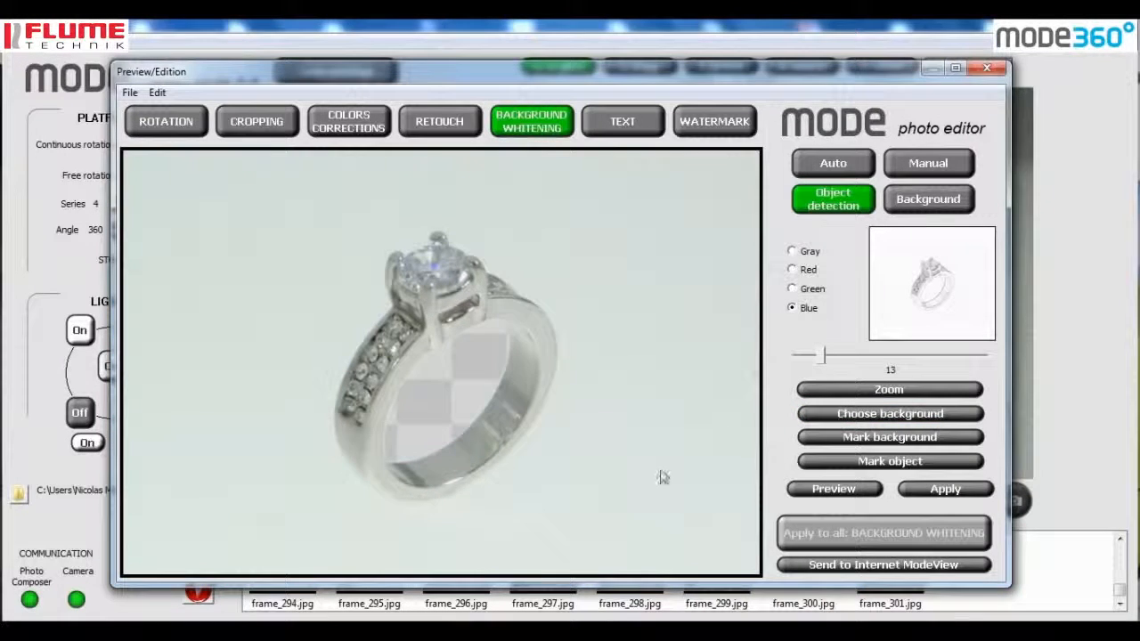
pyautogui.click(927, 492)
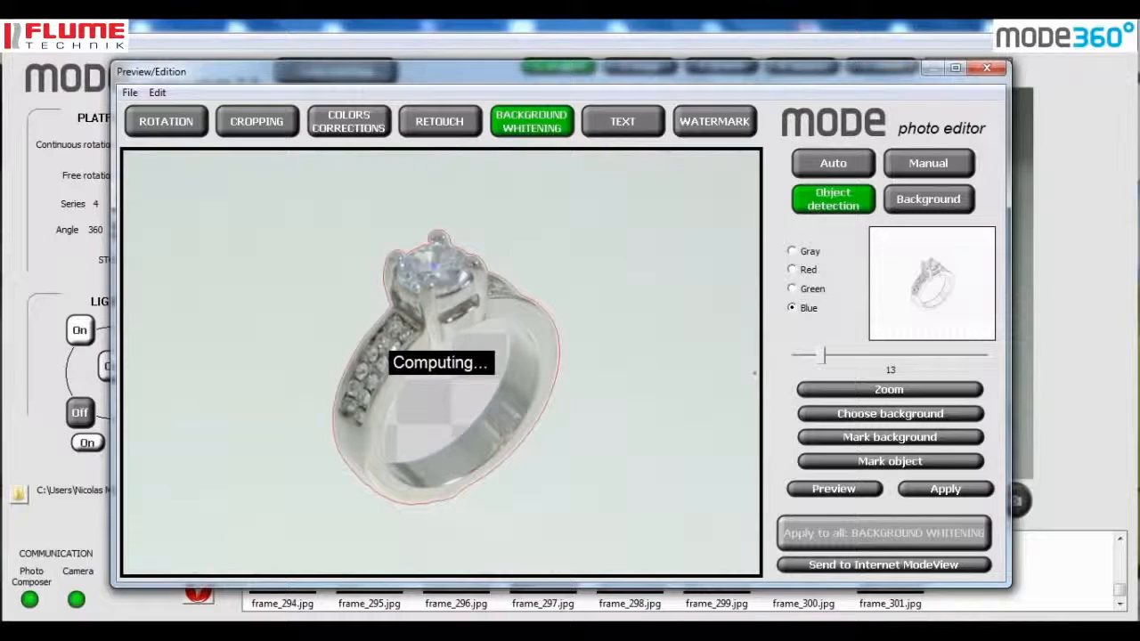
# - Give the ring photo a solid white Colour background and close the editor, saving the changes to frame_301.jpg
pyautogui.click(925, 205)
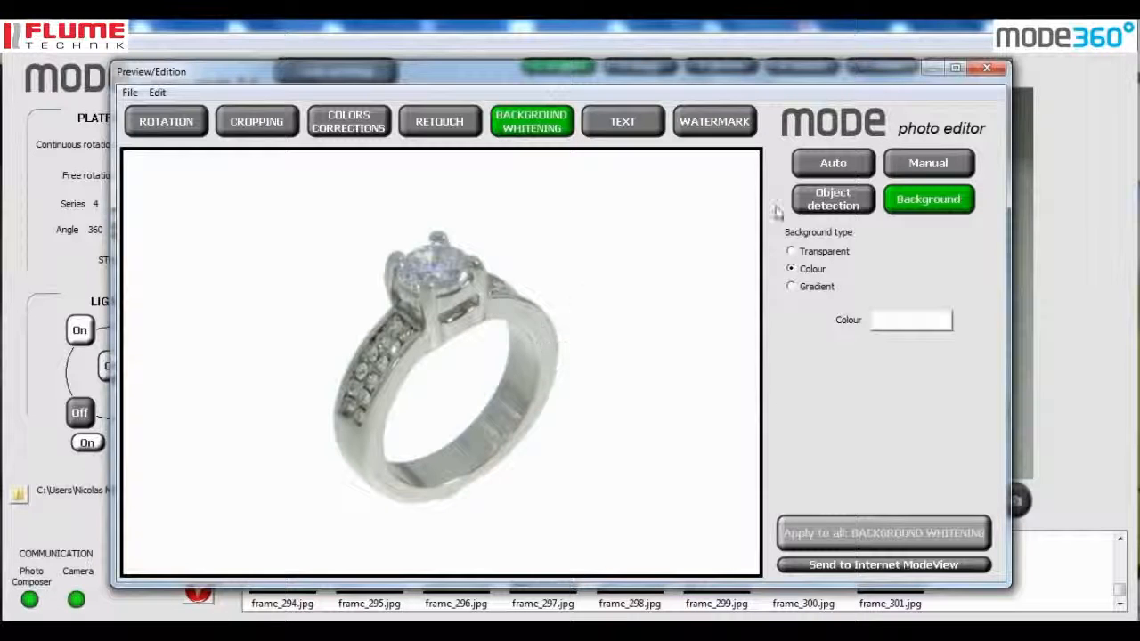
pyautogui.click(987, 68)
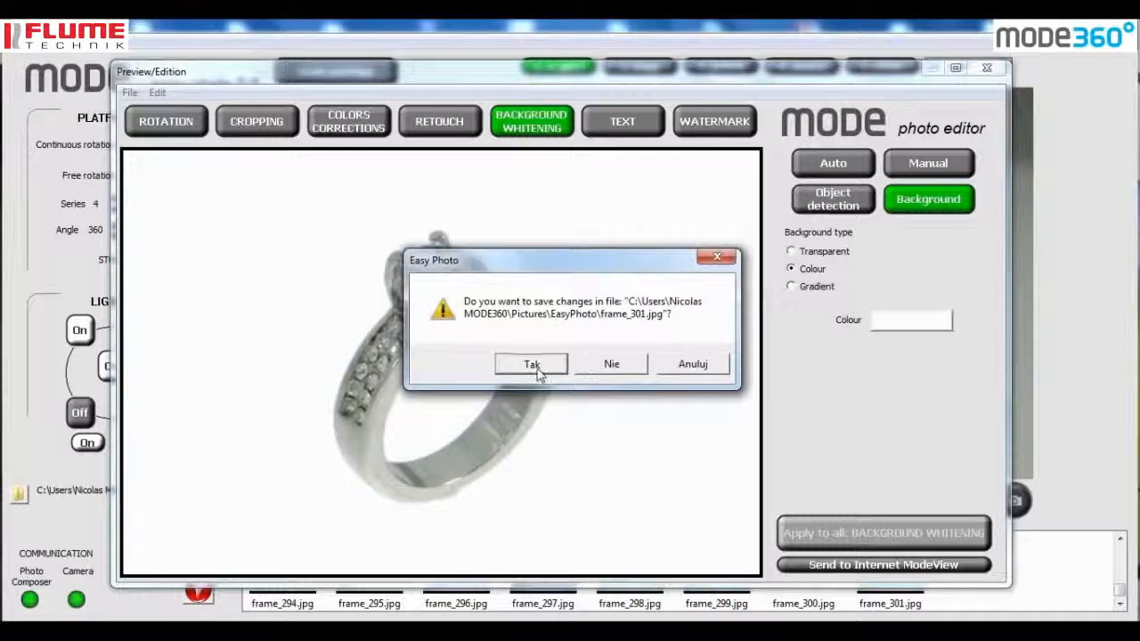
pyautogui.click(531, 365)
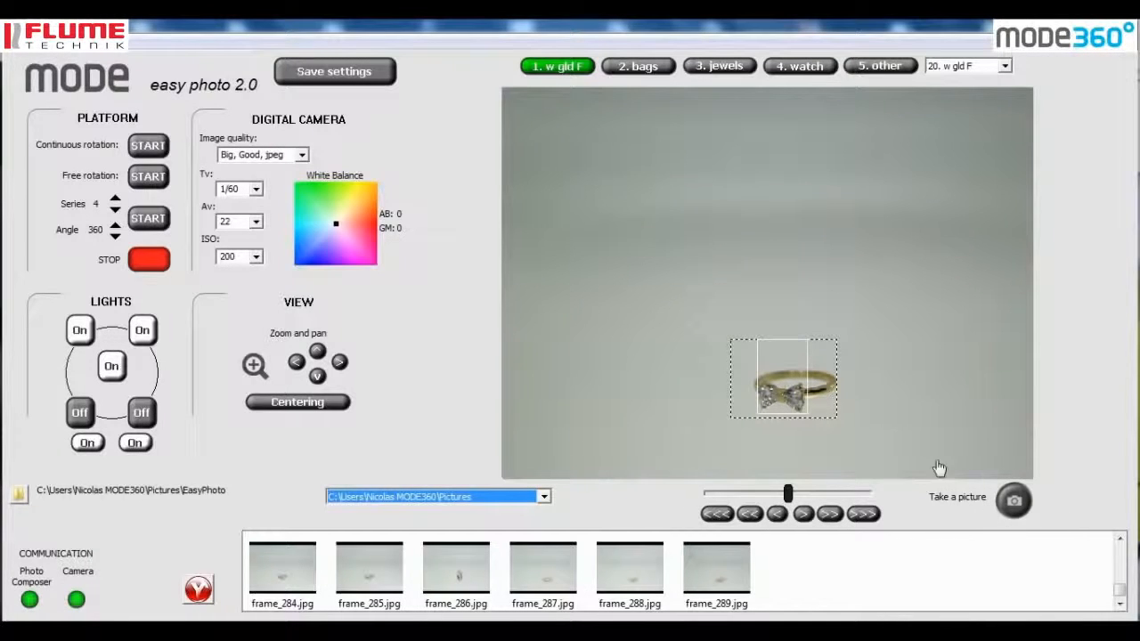
# - Take a picture of the gold bow ring after checking it close up, and open the new shot for editing
pyautogui.click(254, 365)
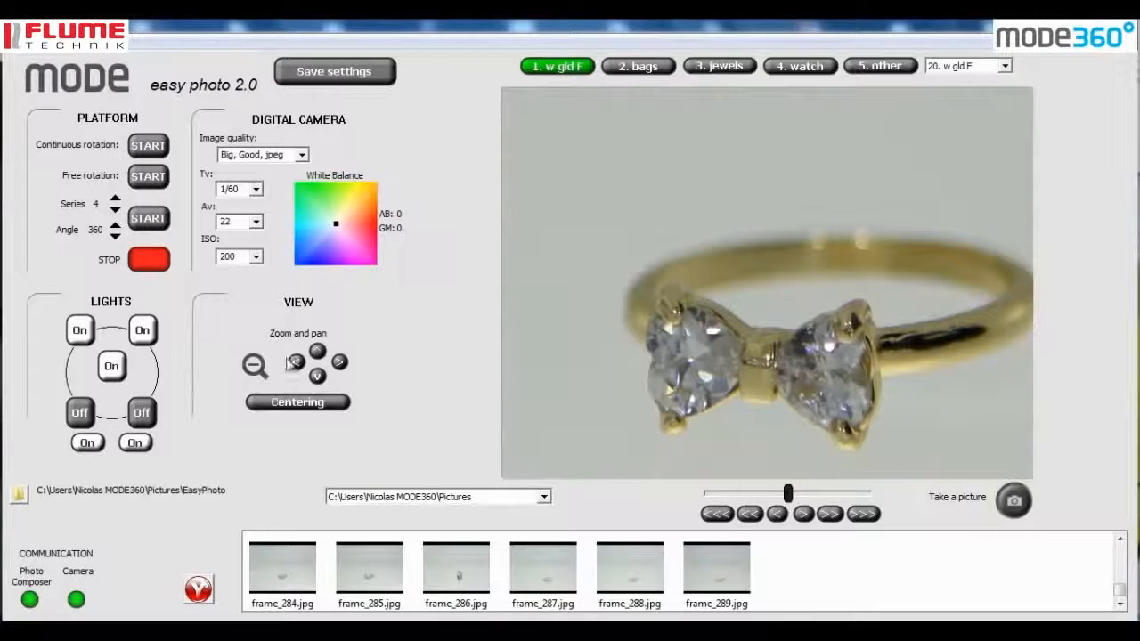
pyautogui.click(1014, 500)
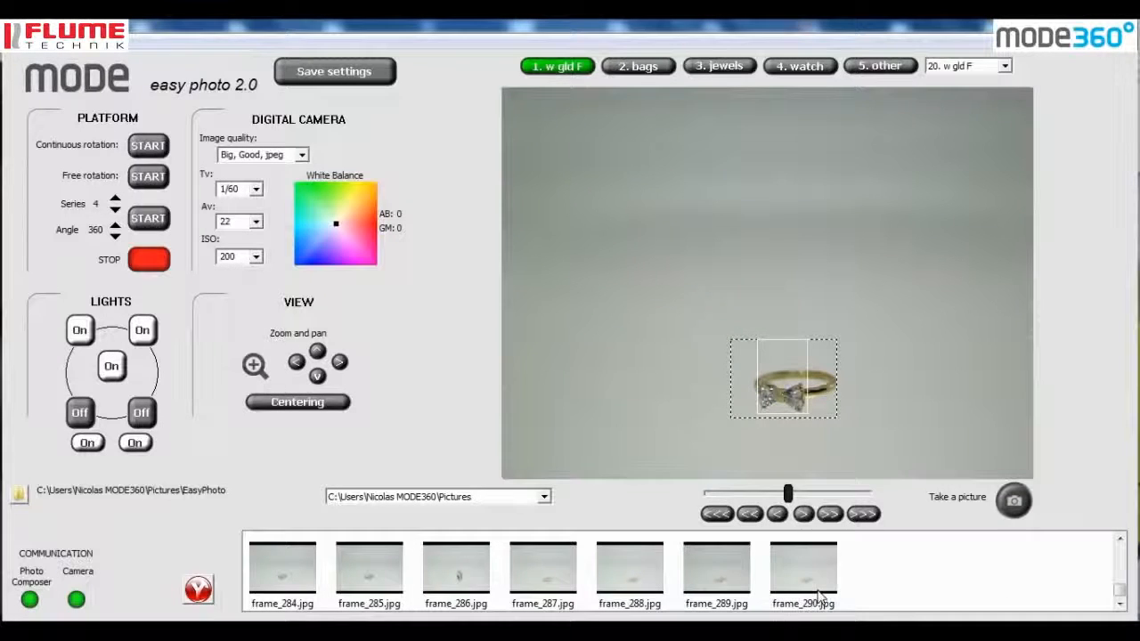
pyautogui.click(819, 597)
pyautogui.doubleClick(820, 597)
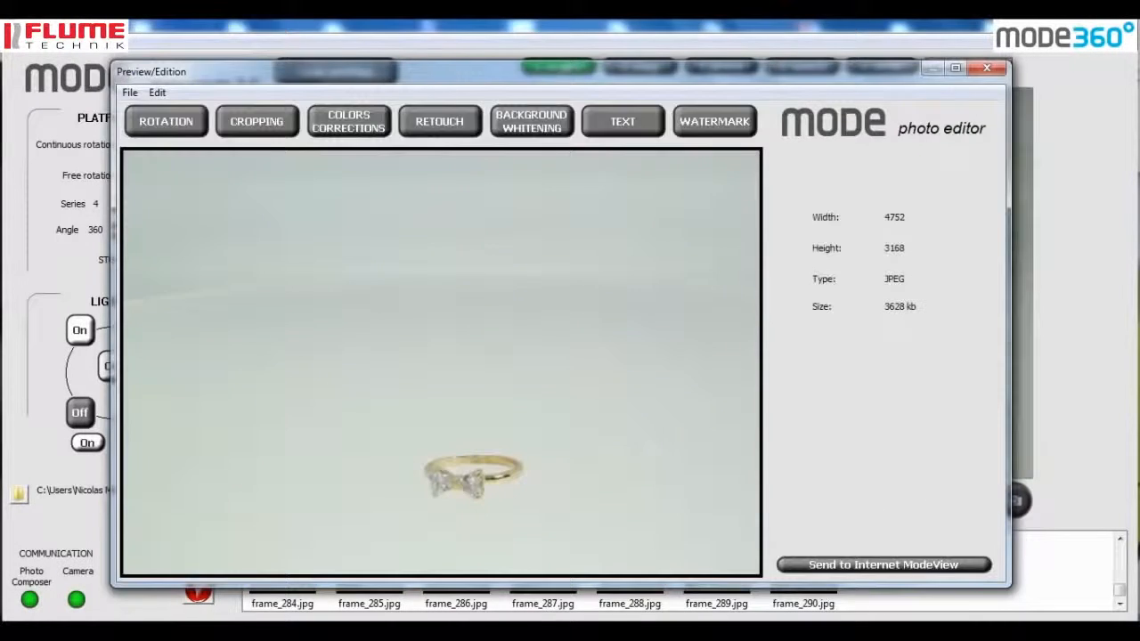
# - Crop the gold ring photo to a frame of about 39% around the ring and rotate it 90° clockwise
pyautogui.click(257, 123)
pyautogui.moveTo(495, 364); pyautogui.dragTo(475, 462)
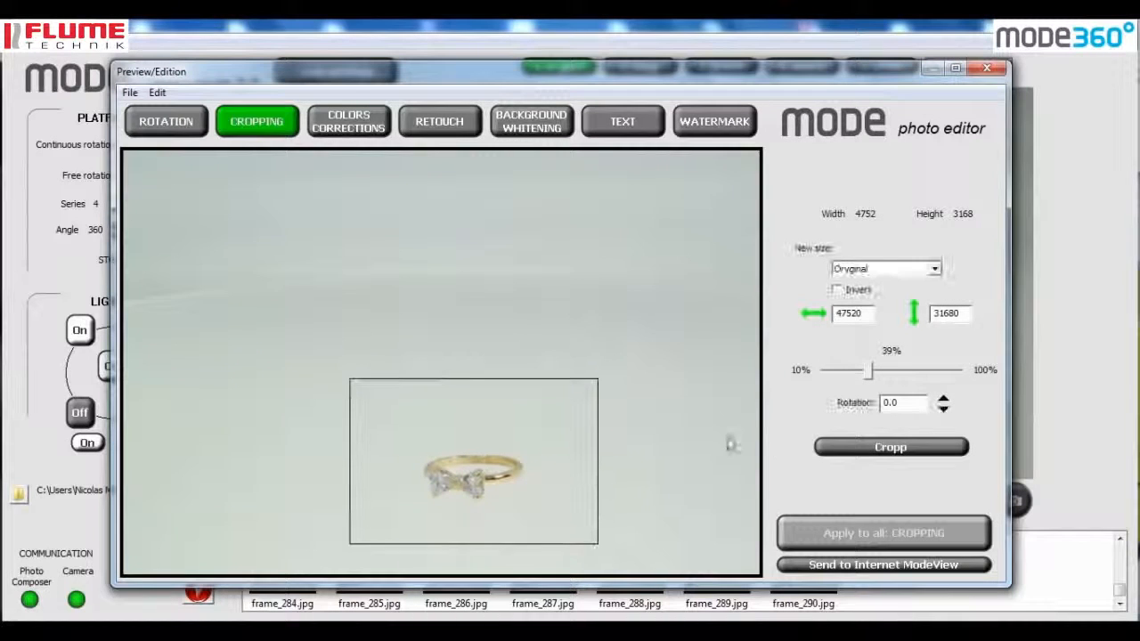
pyautogui.click(835, 446)
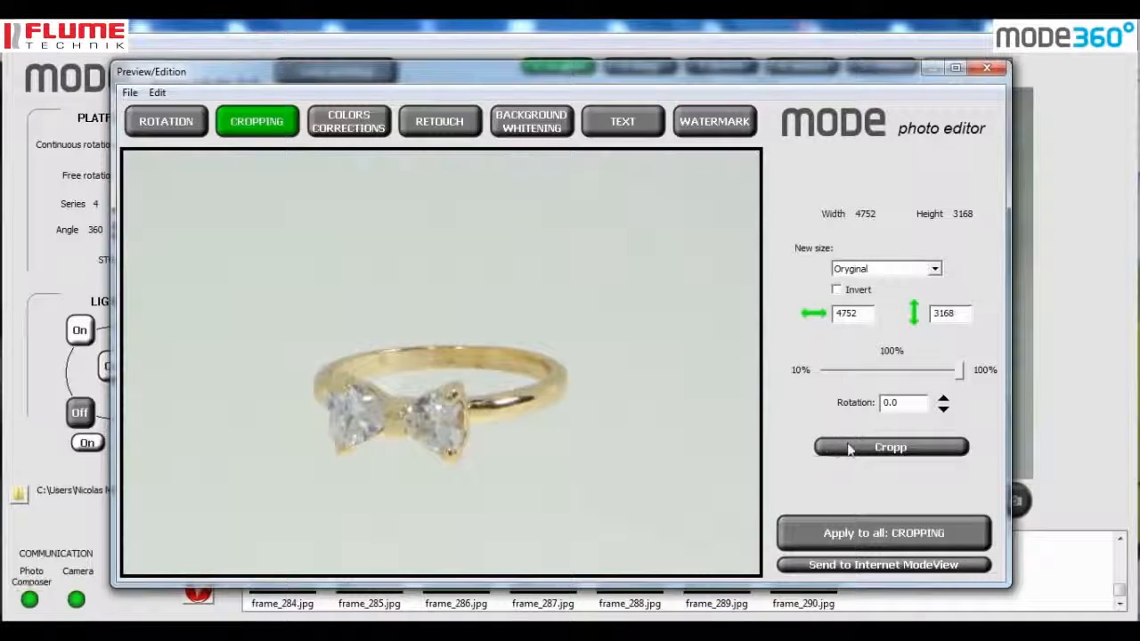
pyautogui.click(165, 120)
pyautogui.click(928, 272)
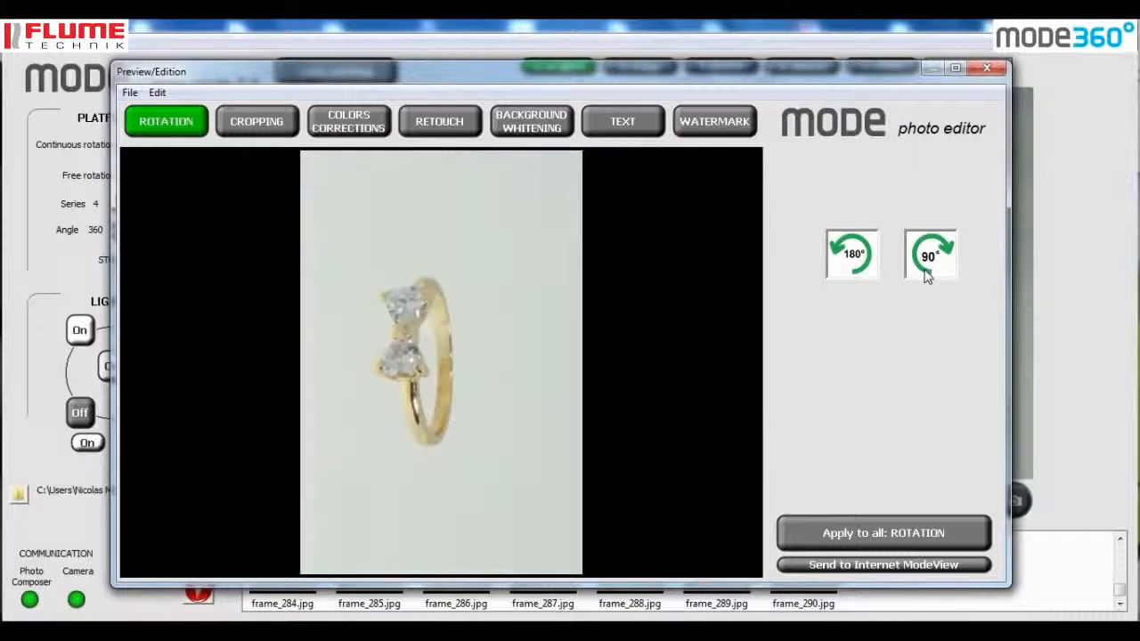
# - Increase the gold ring photo's contrast, saturation and brightness slightly and apply the colour corrections
pyautogui.click(384, 114)
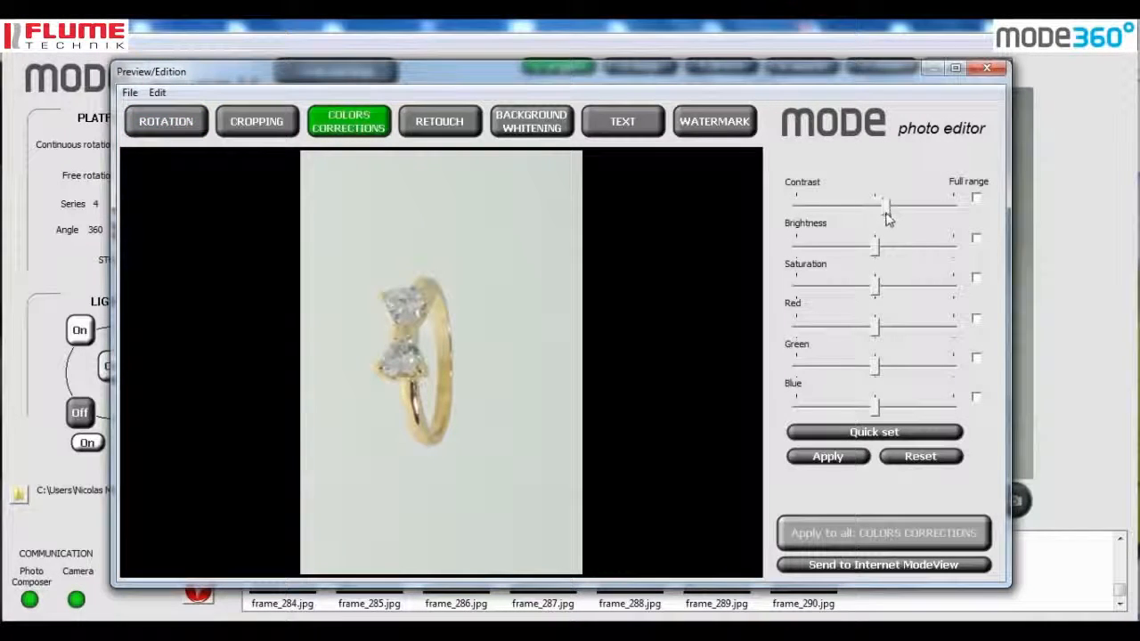
pyautogui.moveTo(886, 213); pyautogui.dragTo(892, 226)
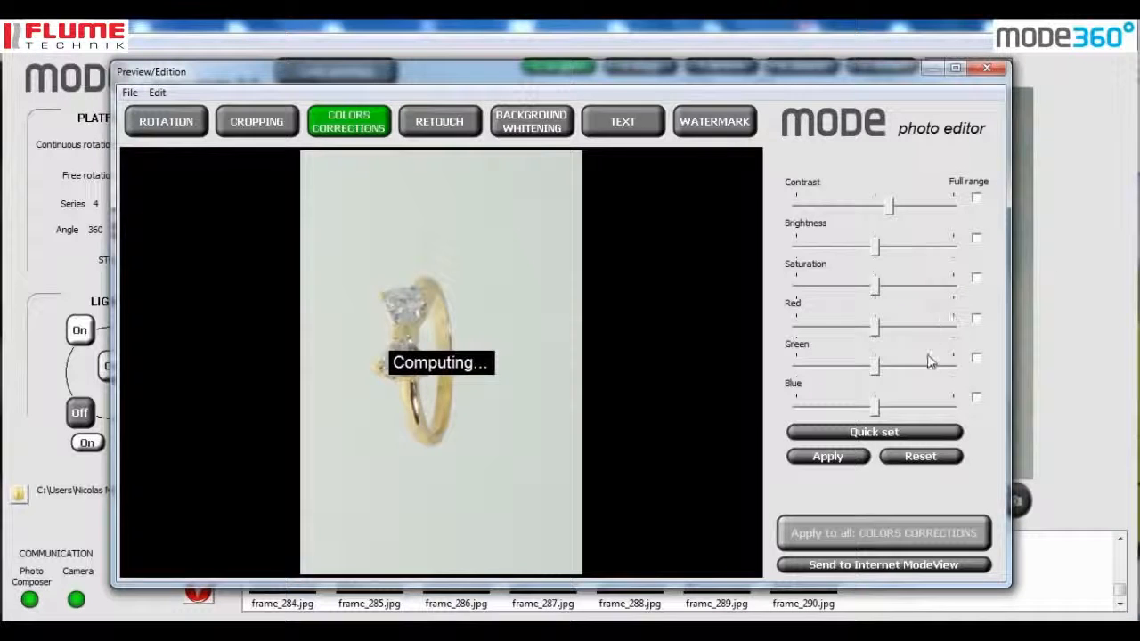
pyautogui.moveTo(902, 298); pyautogui.dragTo(905, 296)
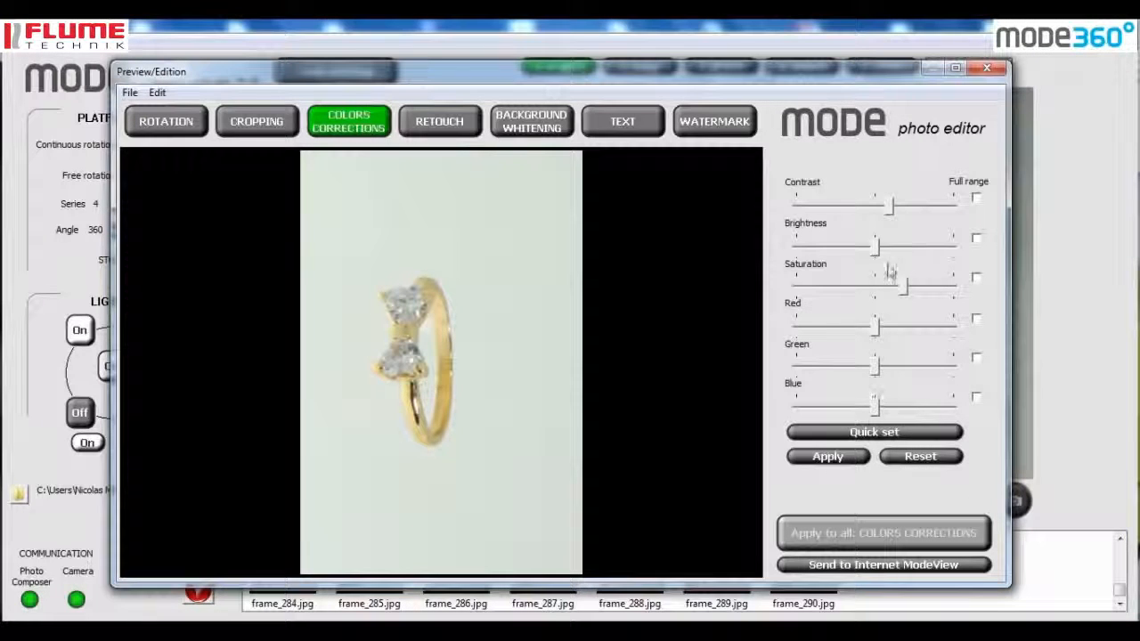
pyautogui.moveTo(874, 251); pyautogui.dragTo(884, 255)
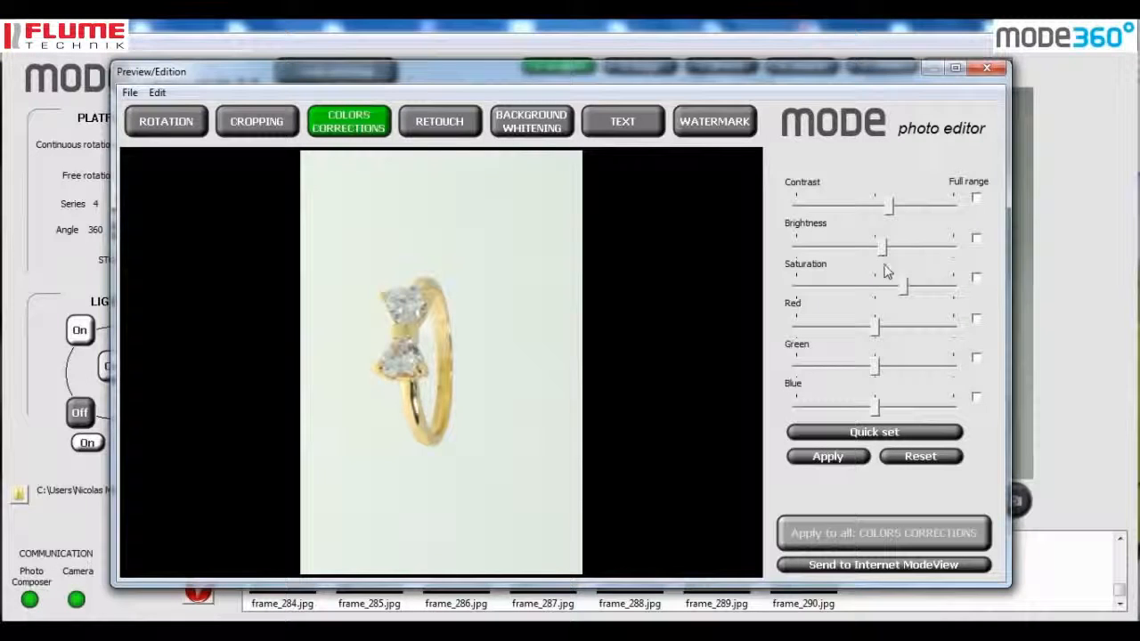
pyautogui.click(848, 458)
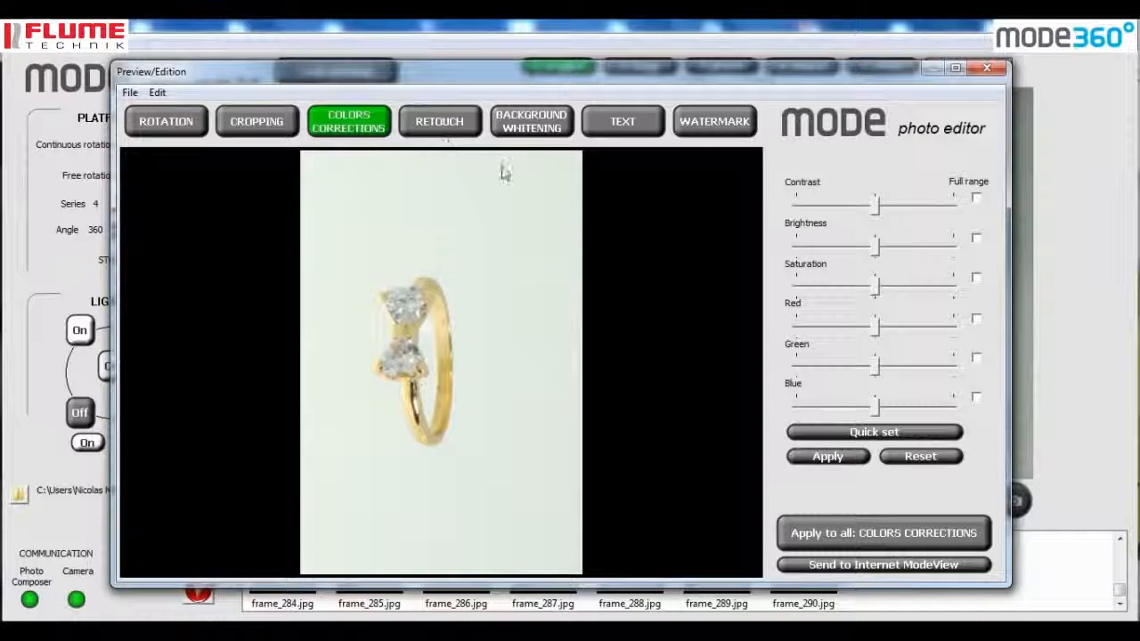
# - Detect the gold ring with Object detection on the Blue channel and apply background whitening around it
pyautogui.click(537, 131)
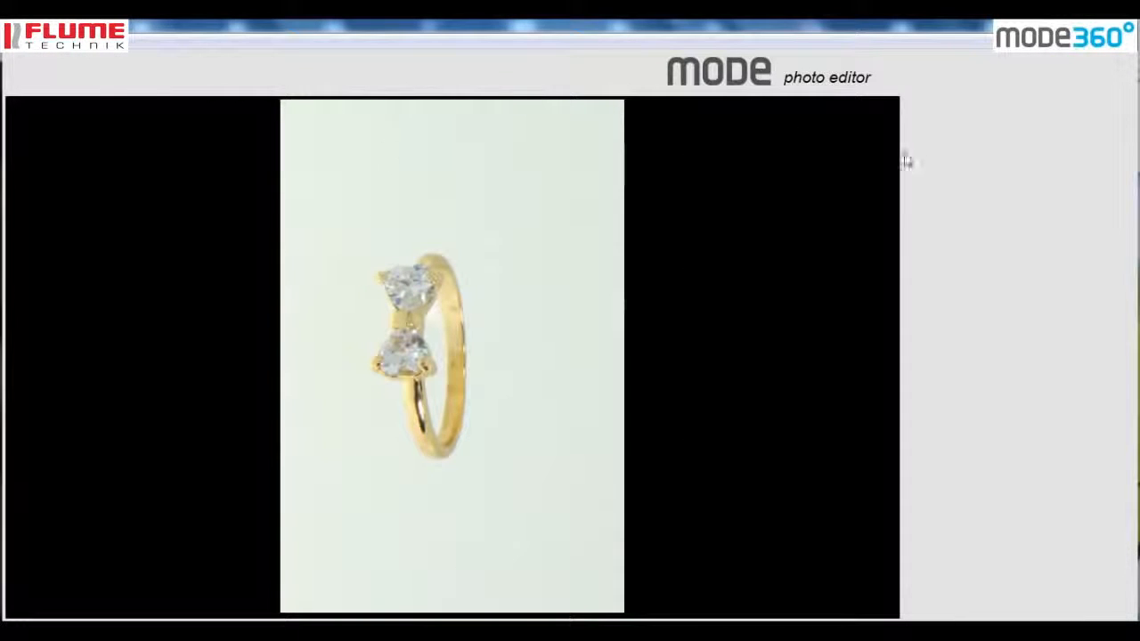
pyautogui.click(972, 153)
pyautogui.click(946, 238)
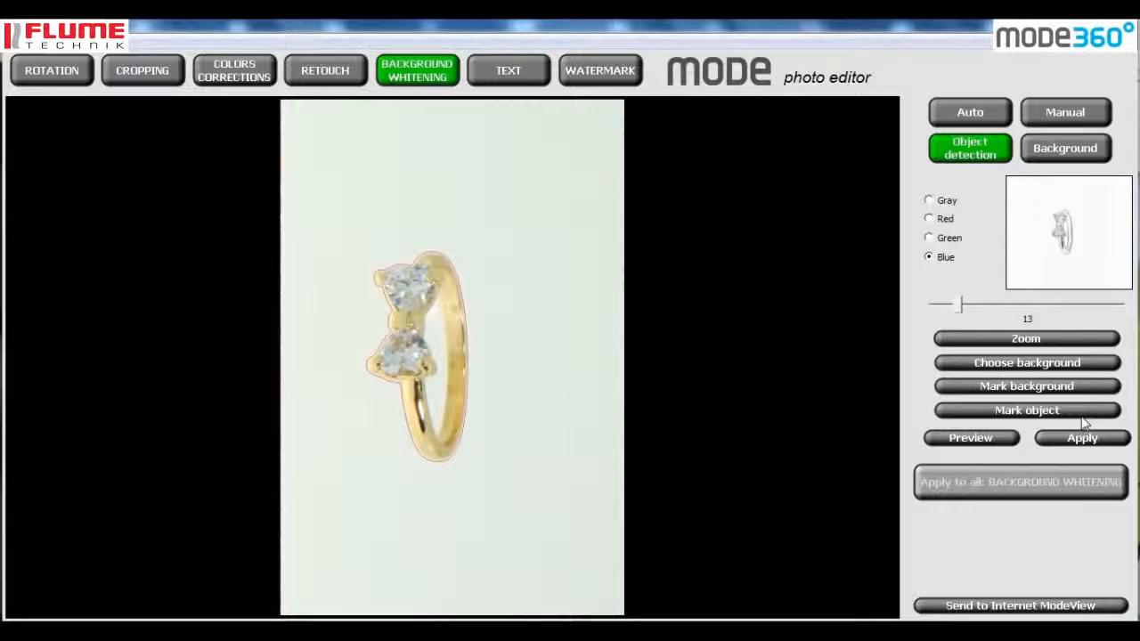
pyautogui.click(1111, 445)
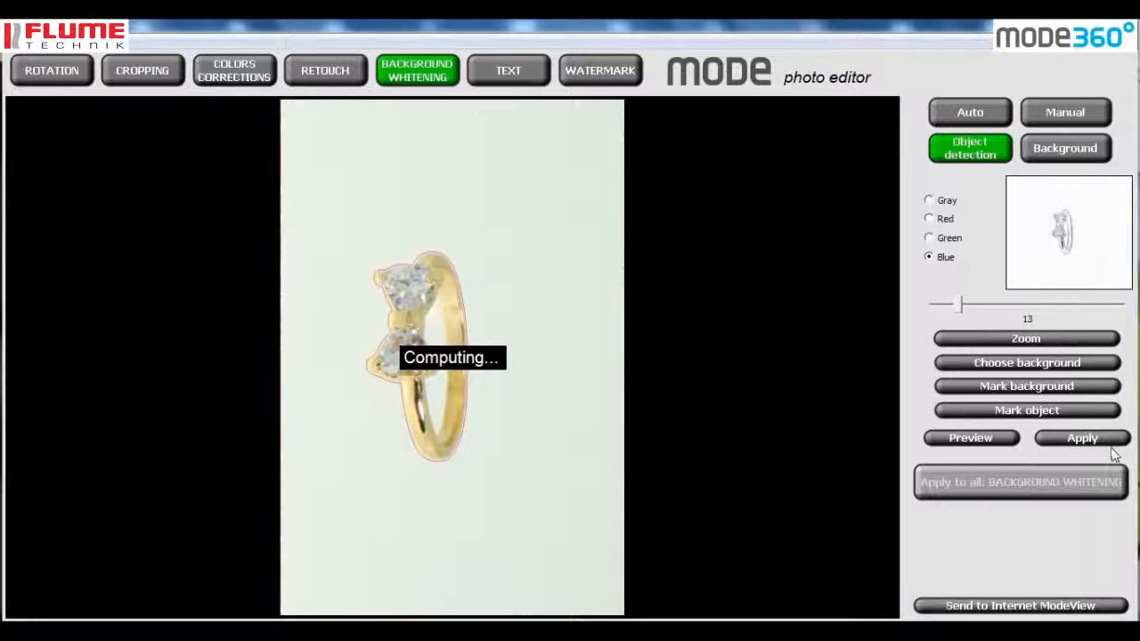
# - Choose the area inside the ring's band as additional background and apply the whitening
pyautogui.click(1074, 363)
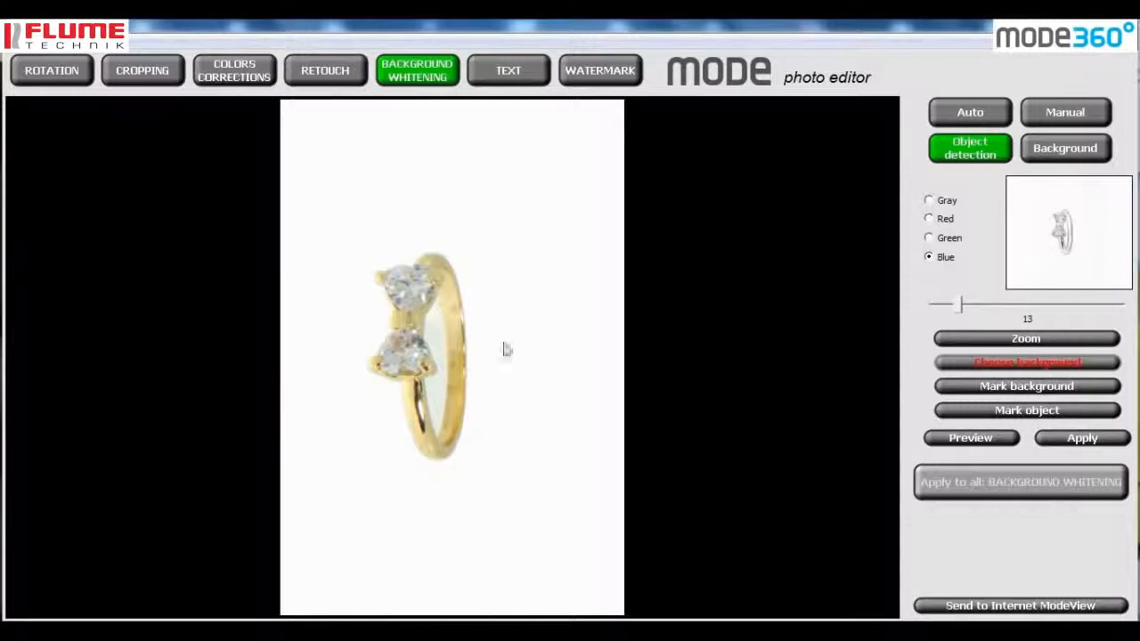
pyautogui.click(438, 346)
pyautogui.click(1077, 440)
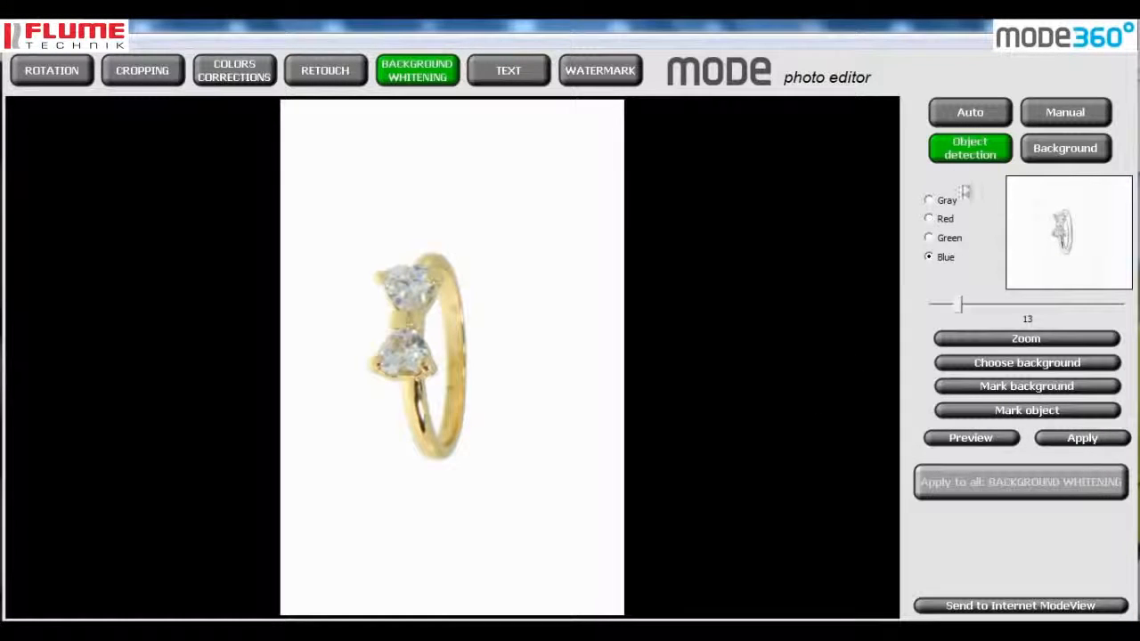
# - Look at the colour choices for the background, cancel them and set the background type to Transparent
pyautogui.click(1063, 160)
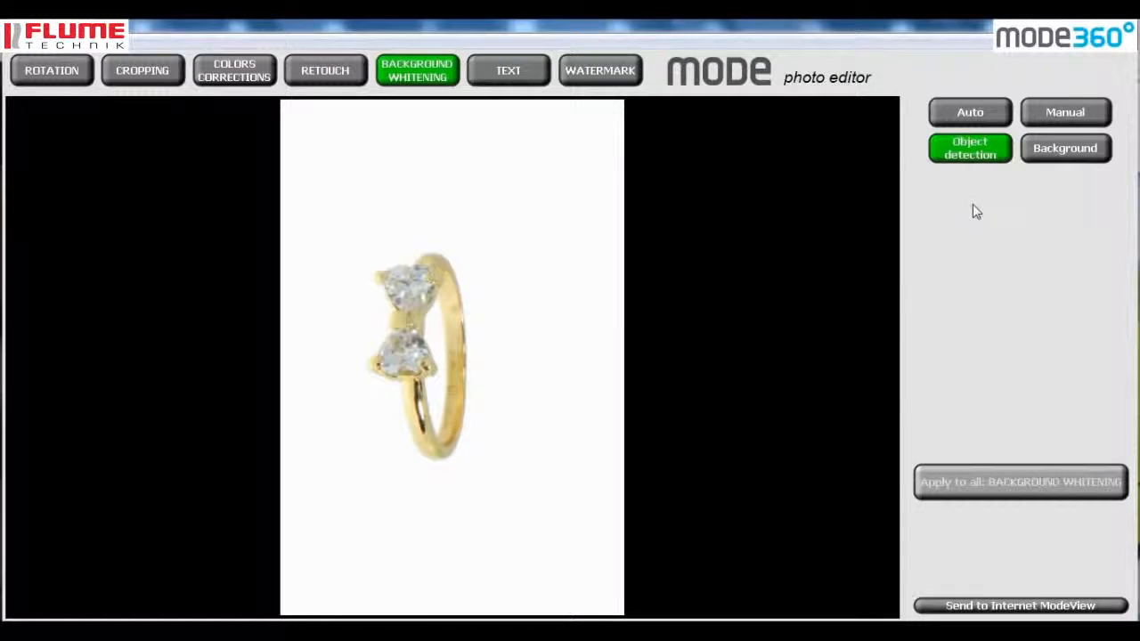
pyautogui.click(1066, 148)
pyautogui.click(1044, 271)
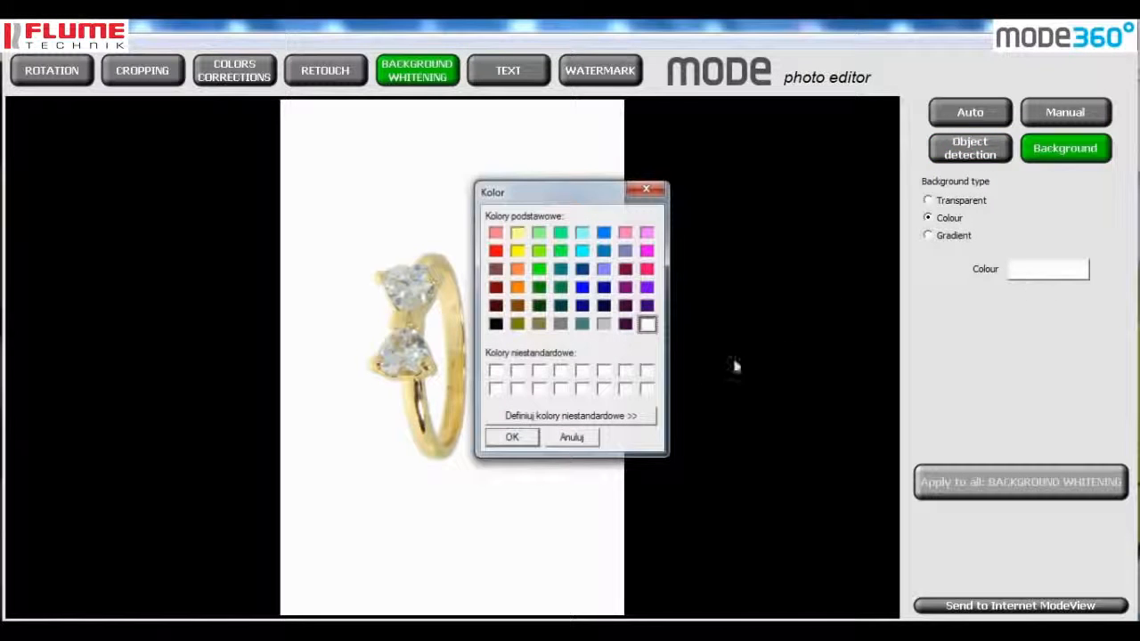
pyautogui.click(572, 437)
pyautogui.click(953, 205)
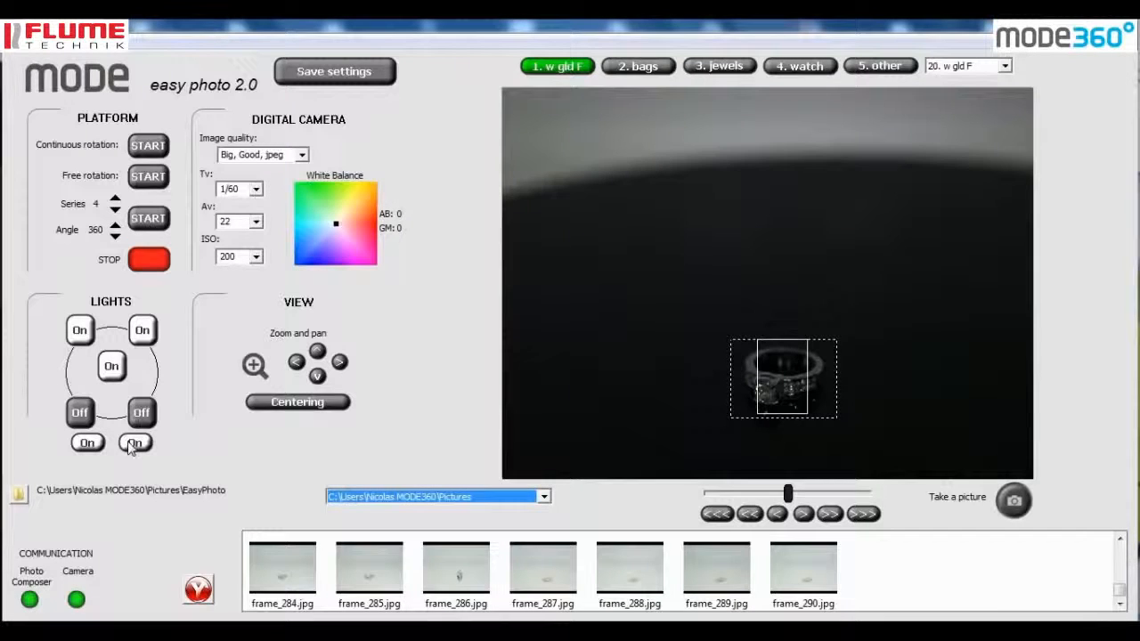
# - Switch on the remaining platform lights for the silver ring on the black surface and set the ISO to 400
pyautogui.click(87, 412)
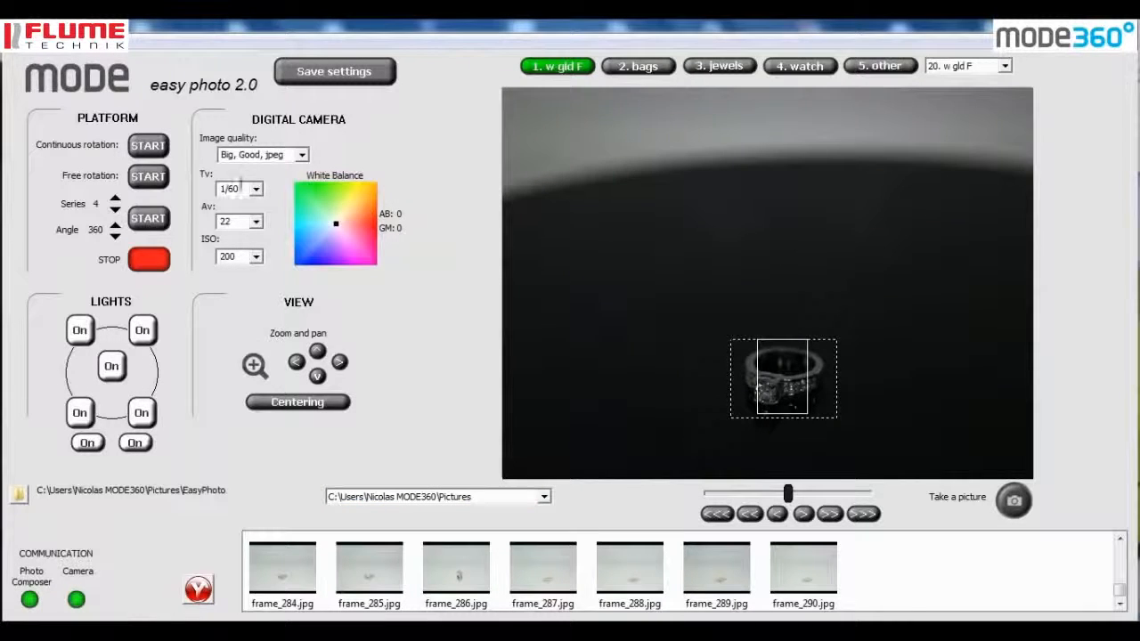
pyautogui.click(255, 257)
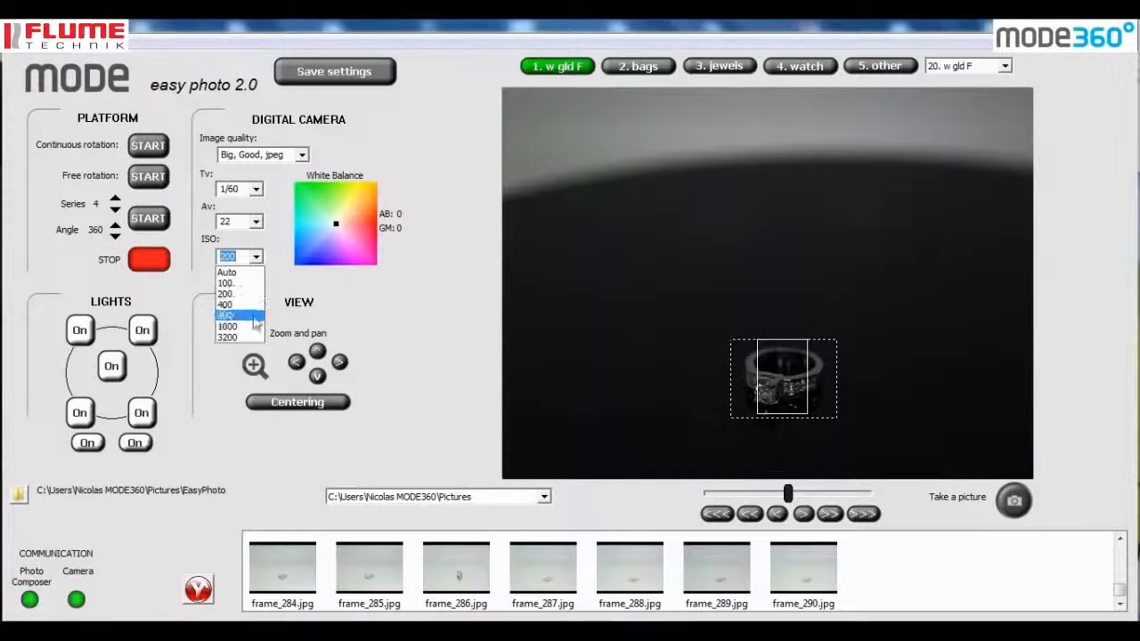
pyautogui.click(248, 304)
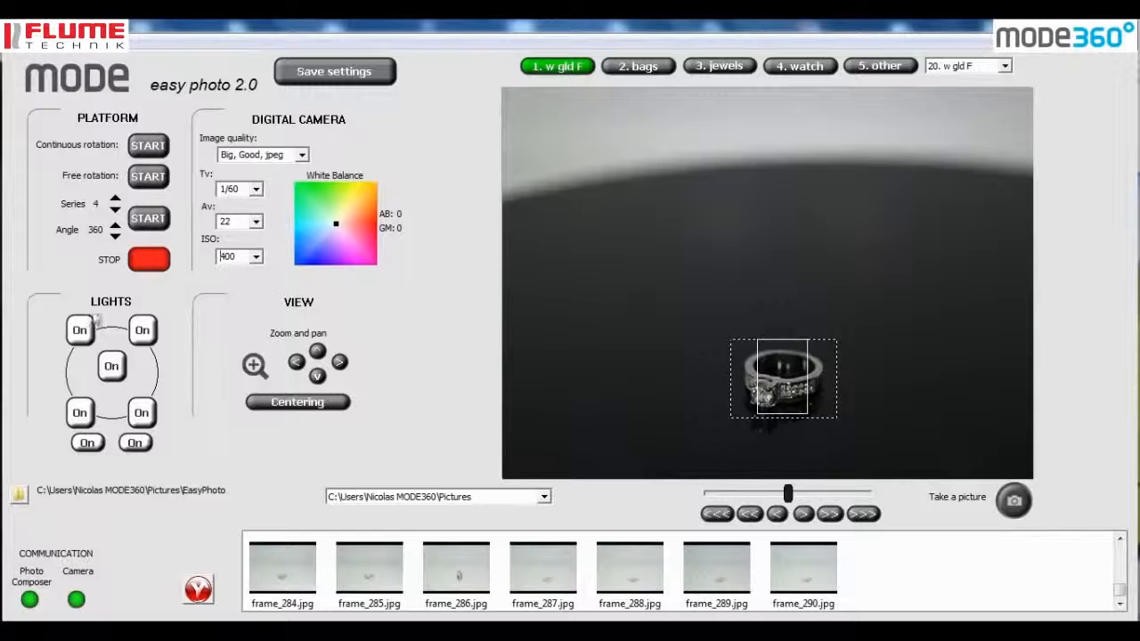
# - Adjust the camera focus in medium steps and check the silver ring and its reflection close up
pyautogui.click(253, 367)
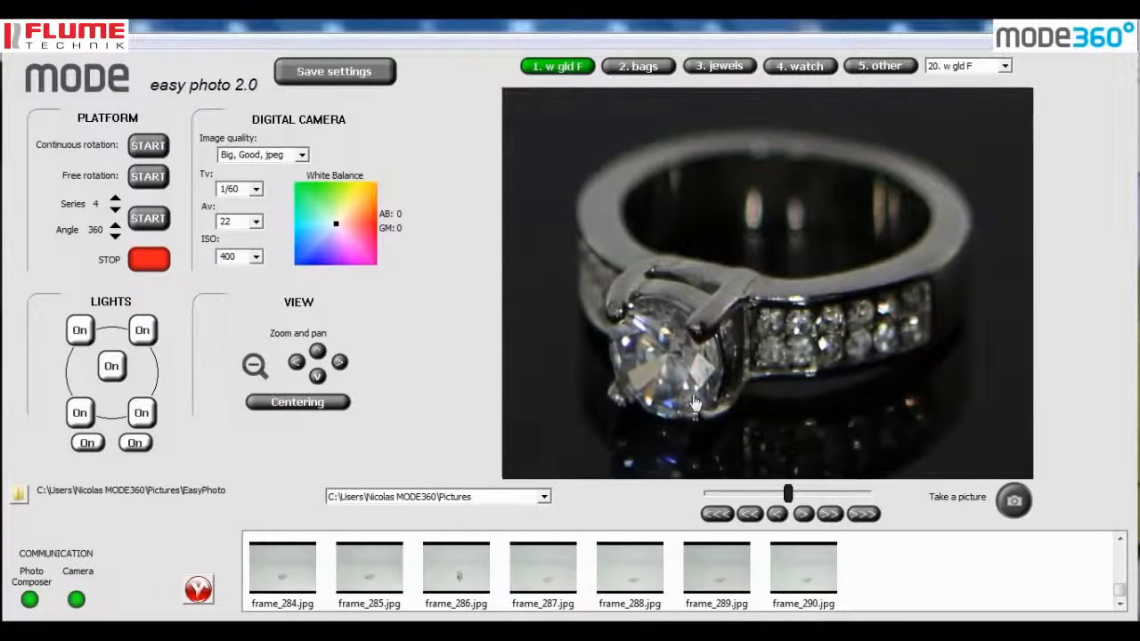
pyautogui.click(831, 516)
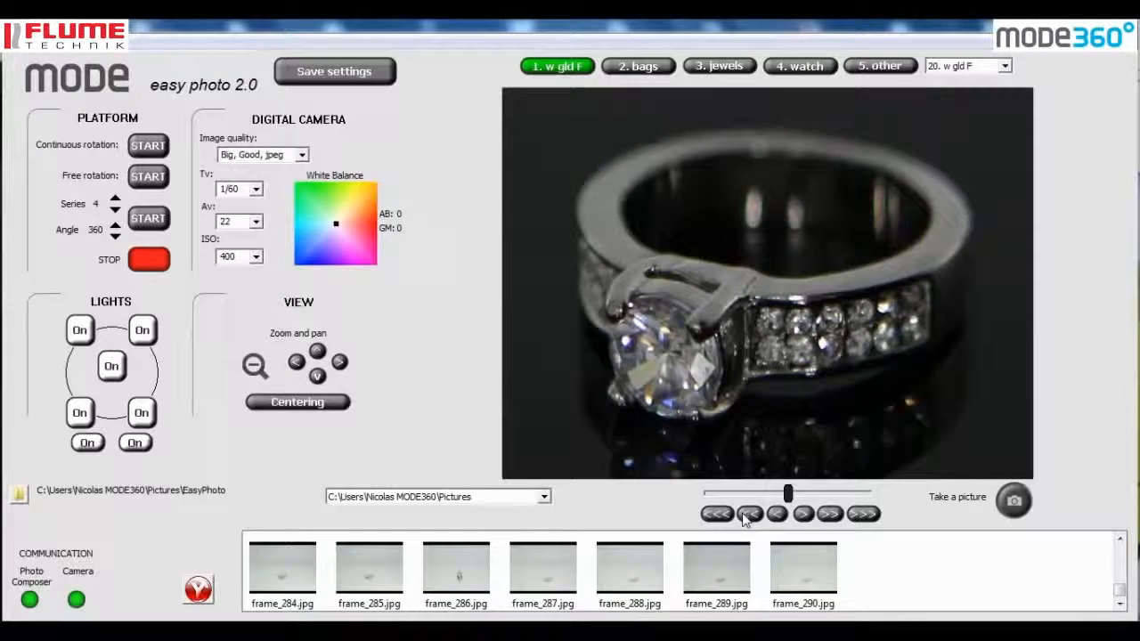
pyautogui.click(253, 366)
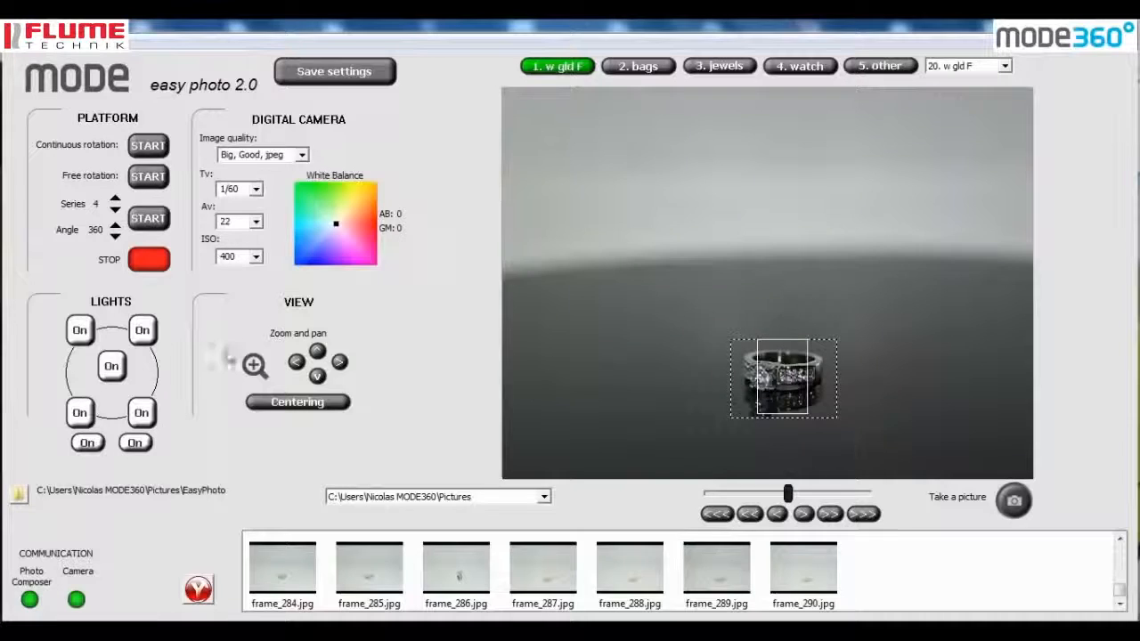
pyautogui.click(254, 367)
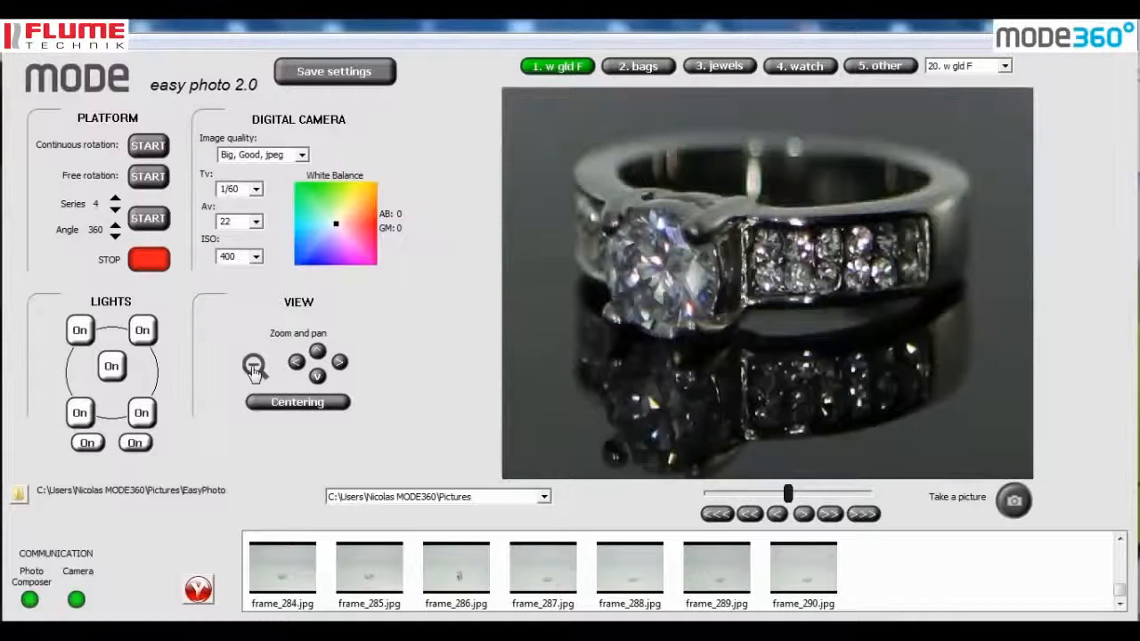
pyautogui.click(254, 367)
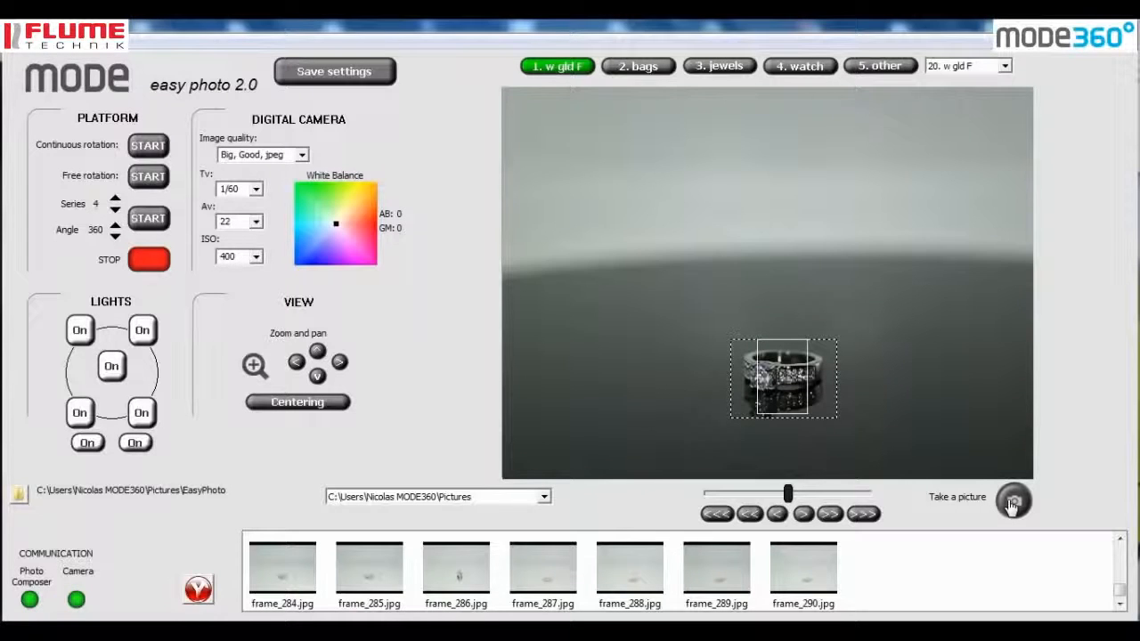
# - Take two pictures of the silver ring and open frame_292.jpg for editing
pyautogui.click(1000, 511)
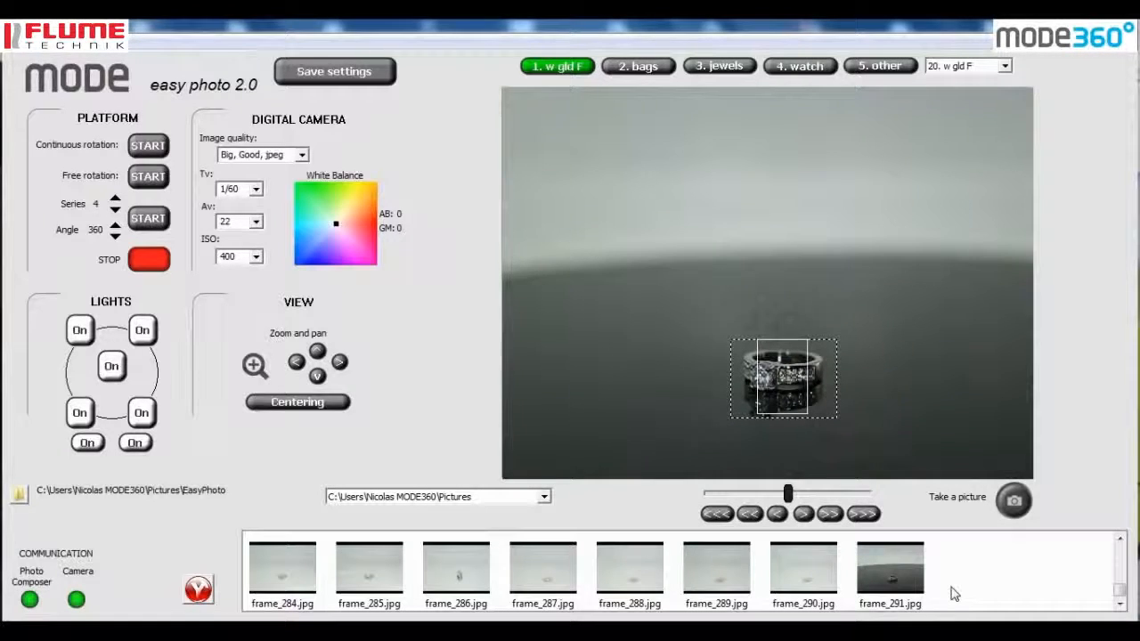
pyautogui.click(1016, 503)
pyautogui.doubleClick(978, 579)
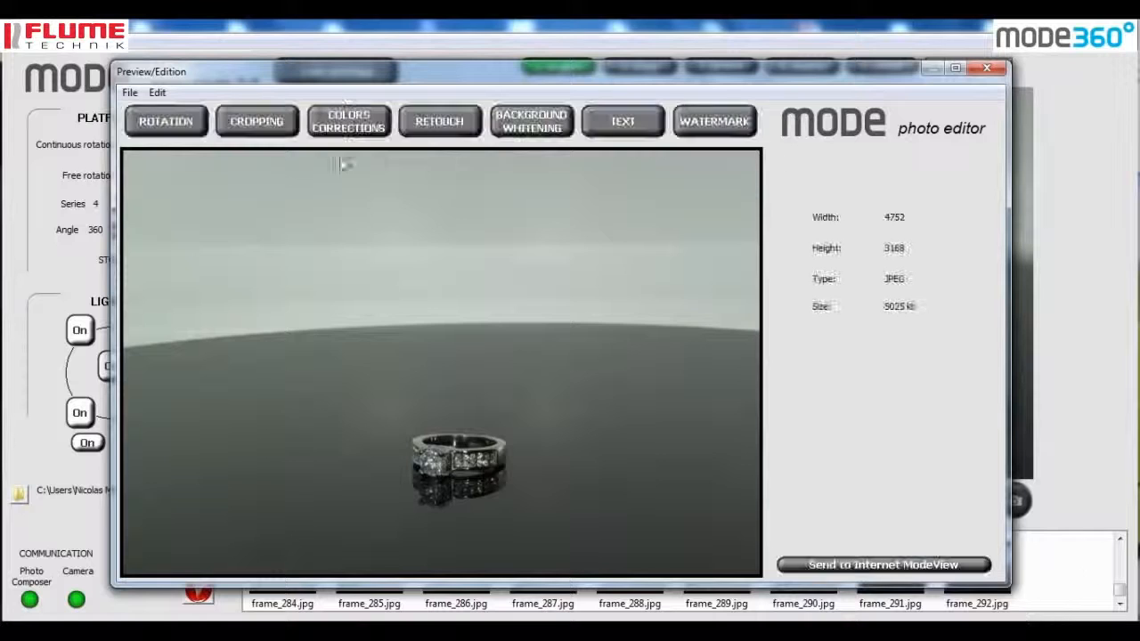
# - Crop the silver ring photo to a 39% frame around the ring and its reflection
pyautogui.click(256, 121)
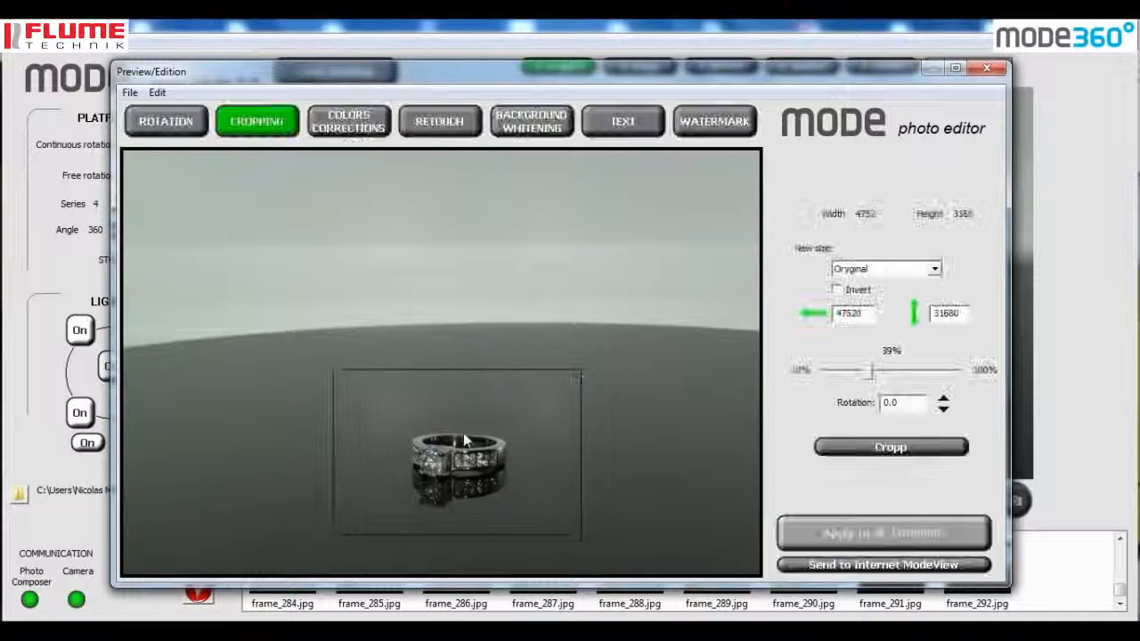
pyautogui.click(927, 447)
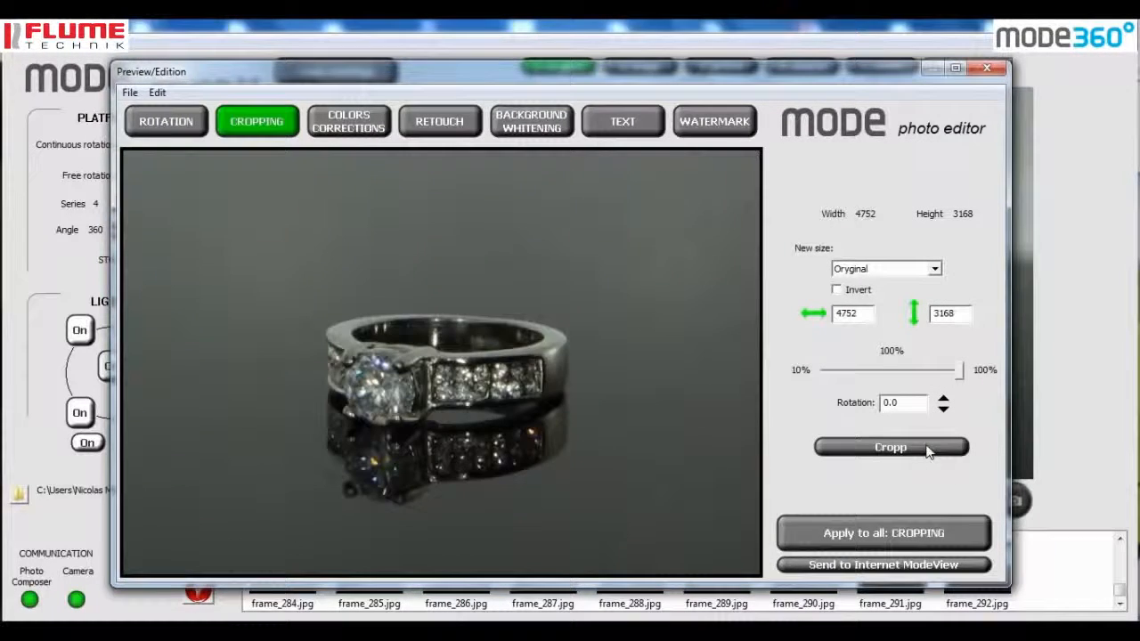